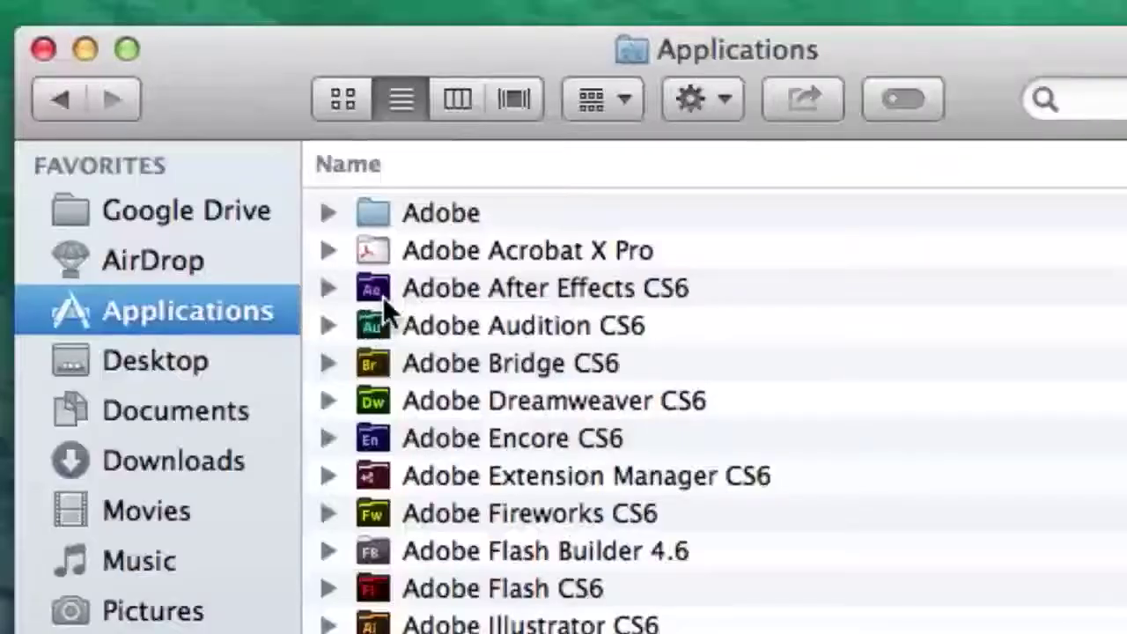
Step: Launch Adobe After Effects CS6.app from its Applications folder and keep its Dock icon beside Chrome
left_click(385, 299)
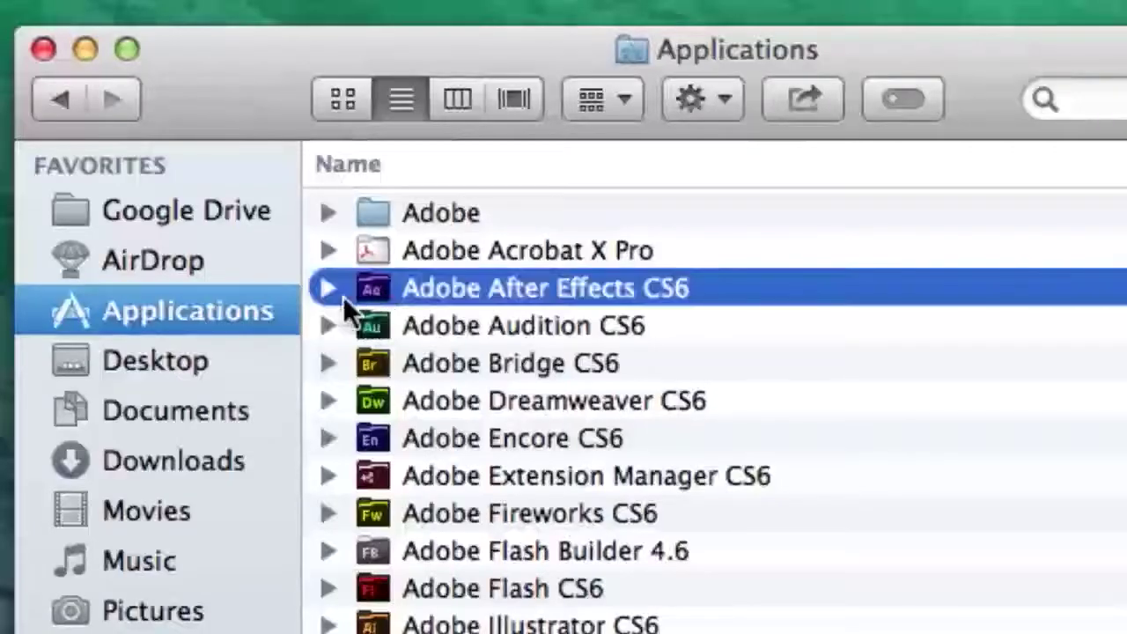
left_click(327, 288)
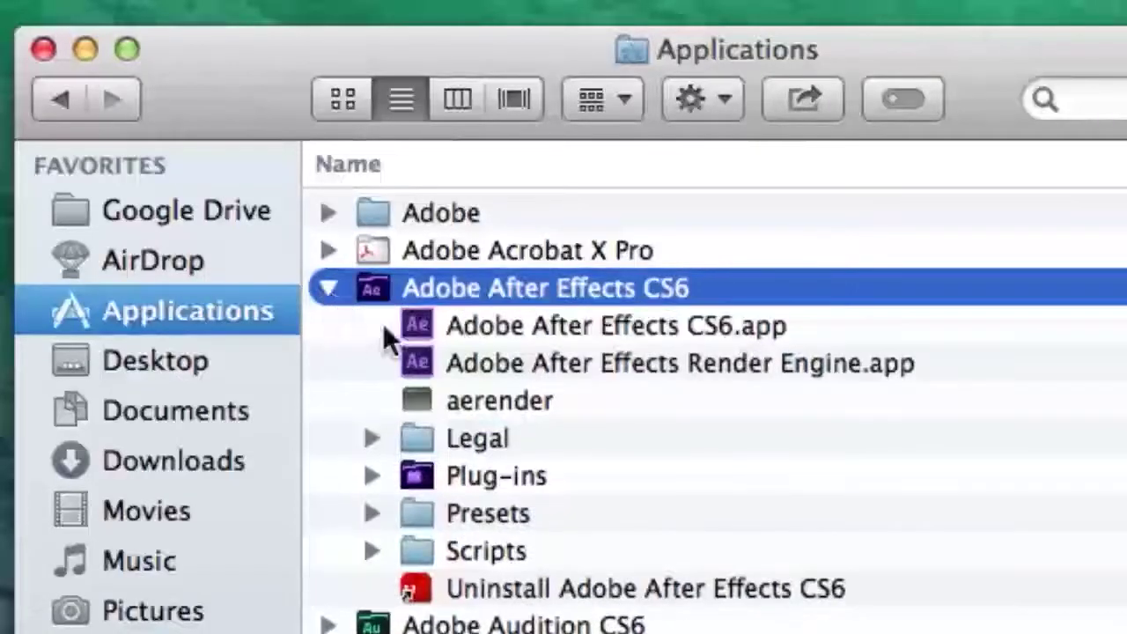
left_click(421, 325)
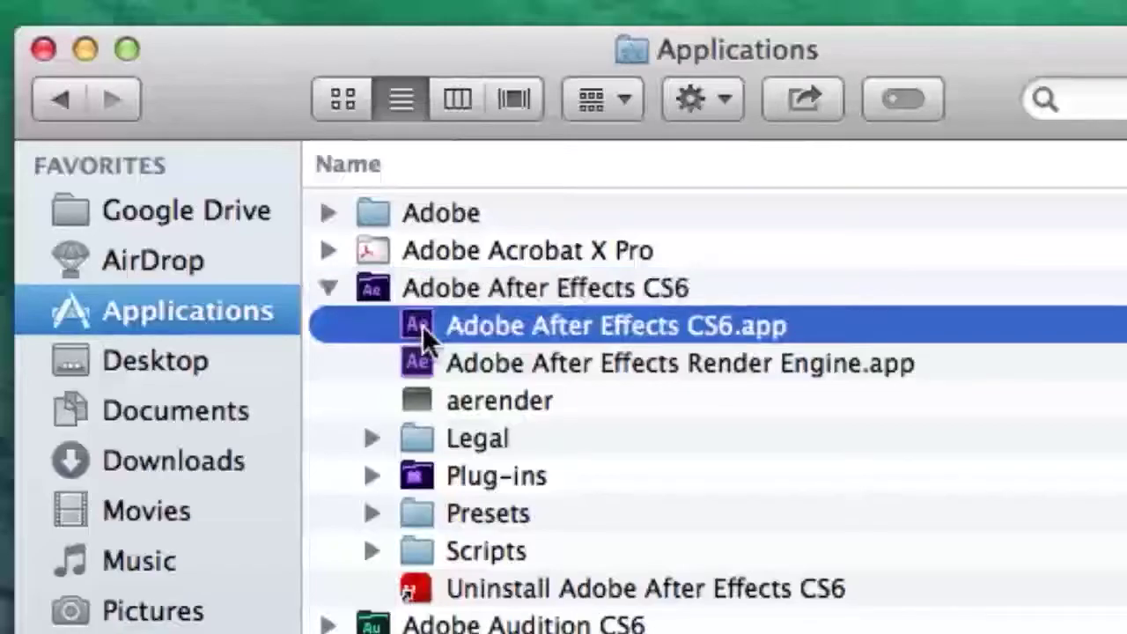
double_click(421, 325)
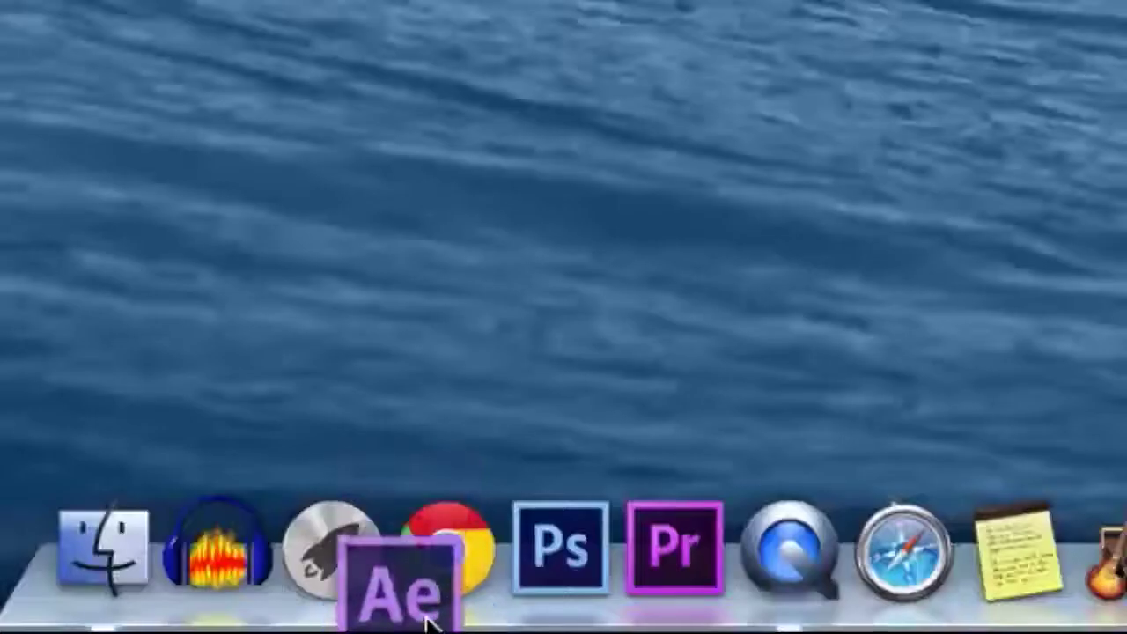
left_click_drag(429, 622, 410, 602)
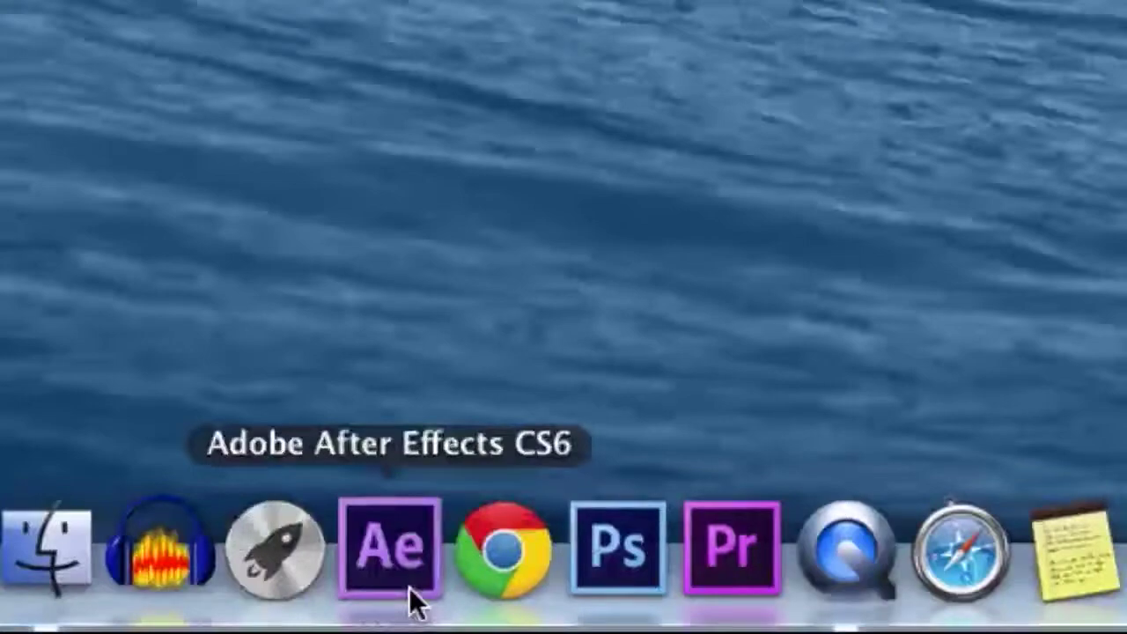
left_click(409, 586)
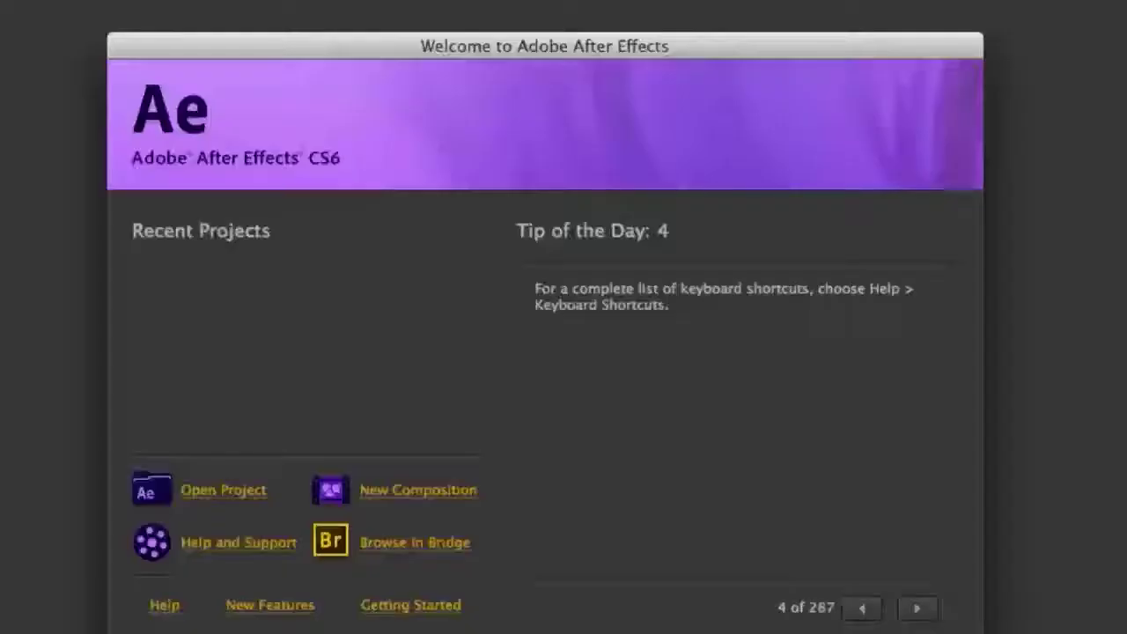
Step: Start a new composition from the Welcome screen and name it PSA-College-Cash-Yacco
left_click(407, 500)
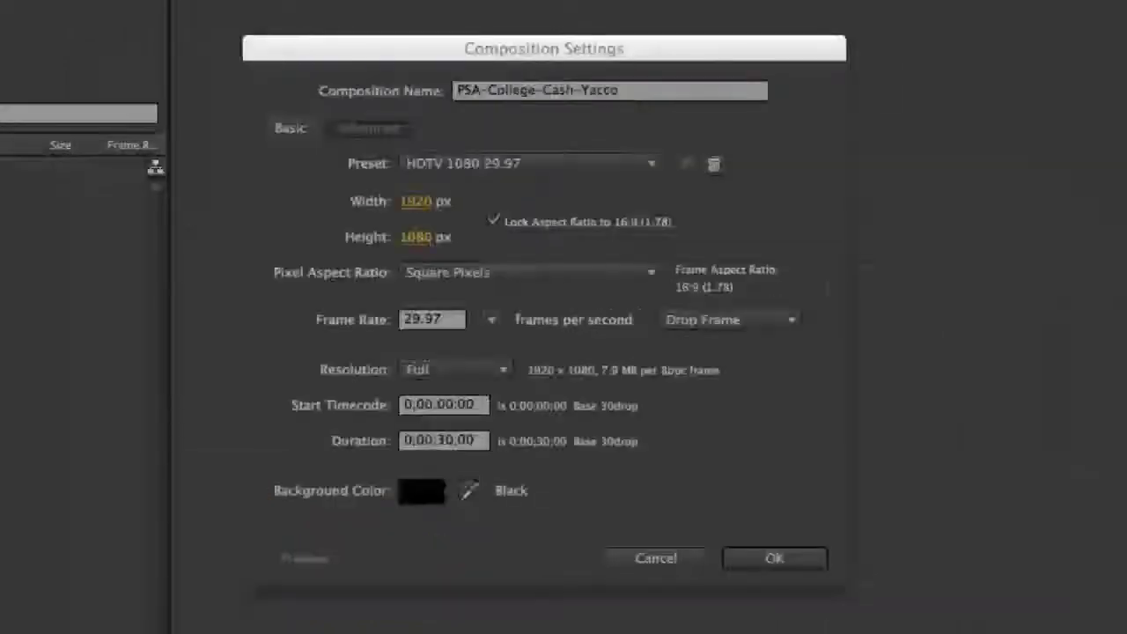
left_click(642, 91)
triple_click(643, 91)
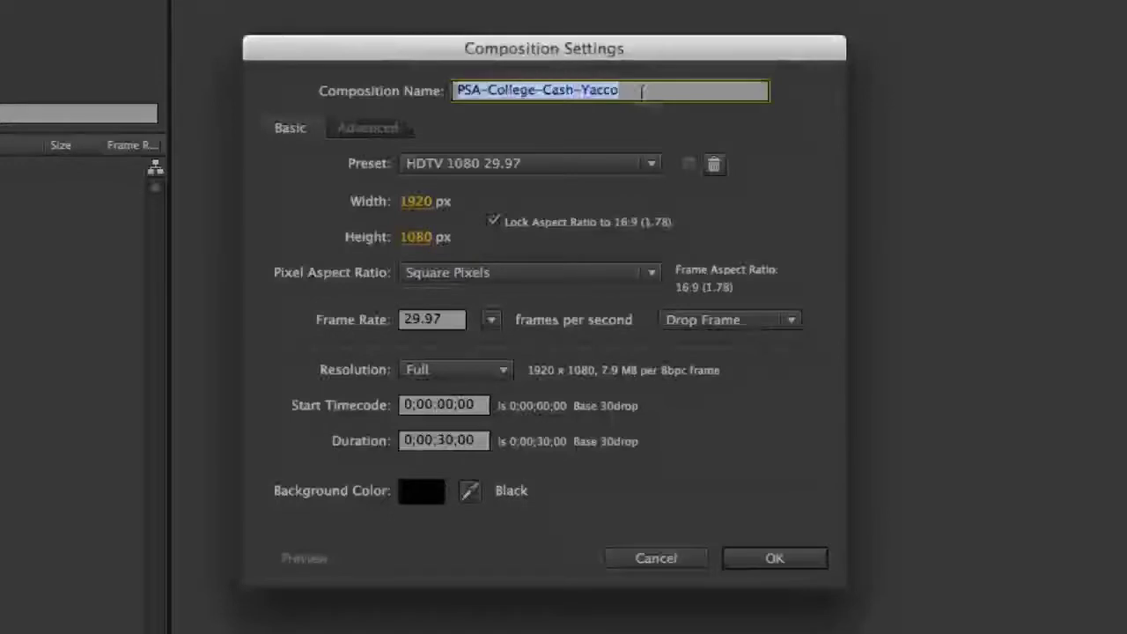
key("BackSpace")
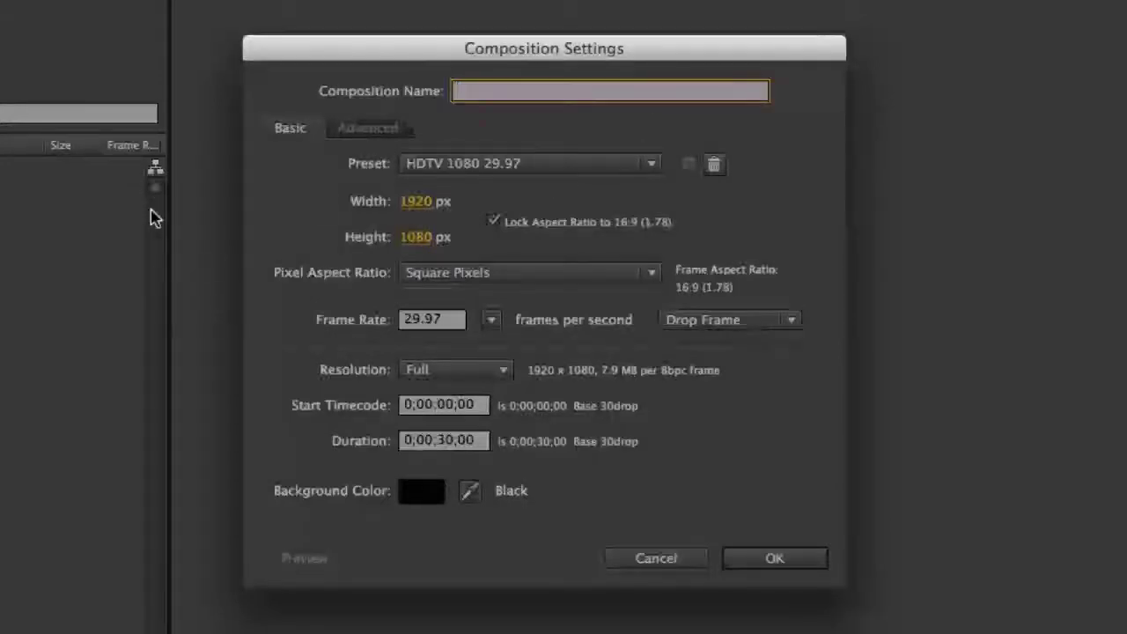
type("PSA-Co")
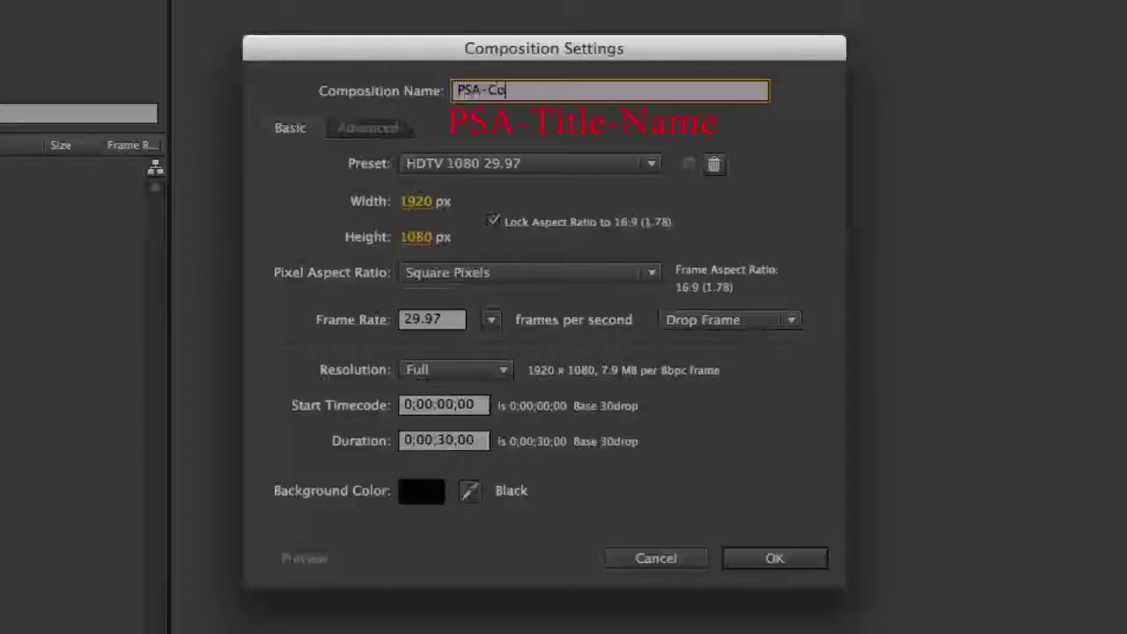
type("llege-Cash-")
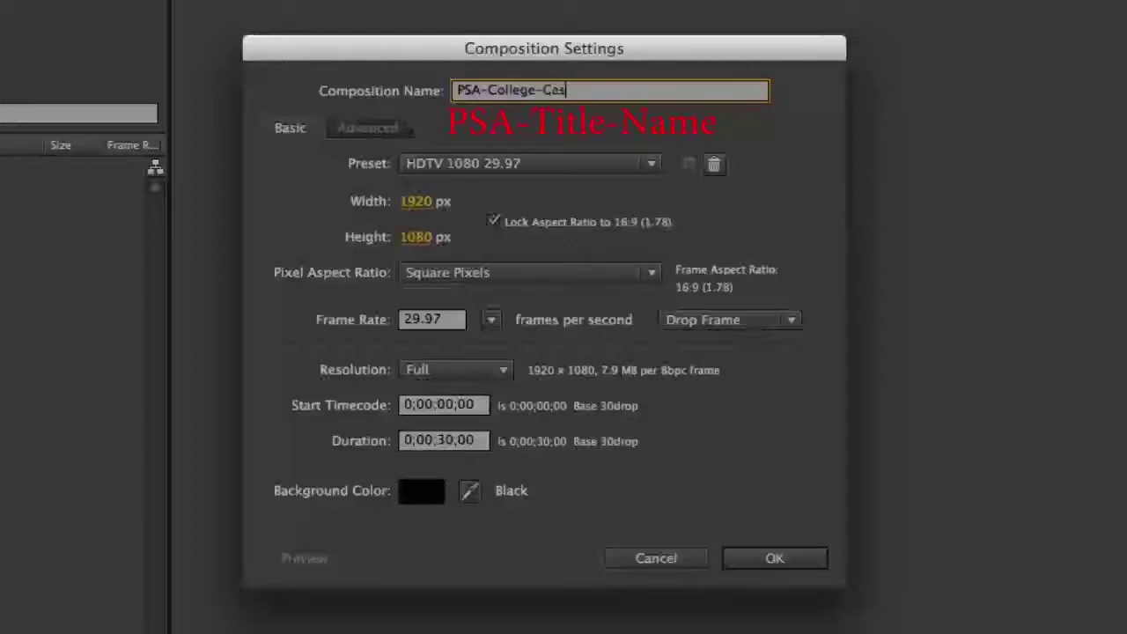
type("Yacco")
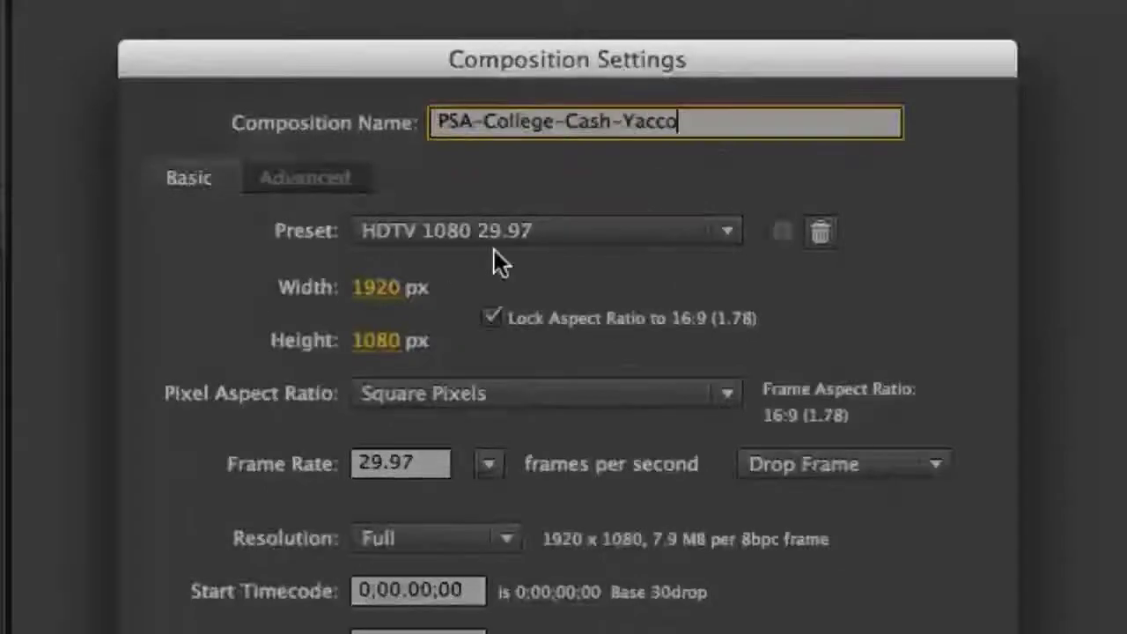
Step: Apply the HDTV 1080 29.97 preset and set the duration to 0;00;15;00
left_click(577, 167)
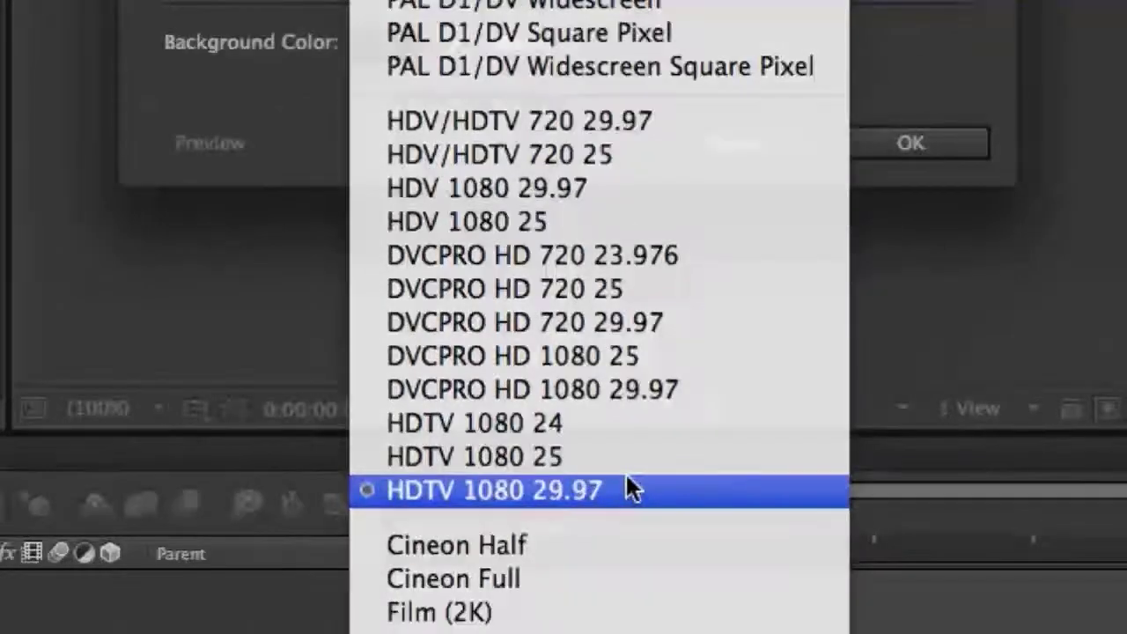
left_click(627, 480)
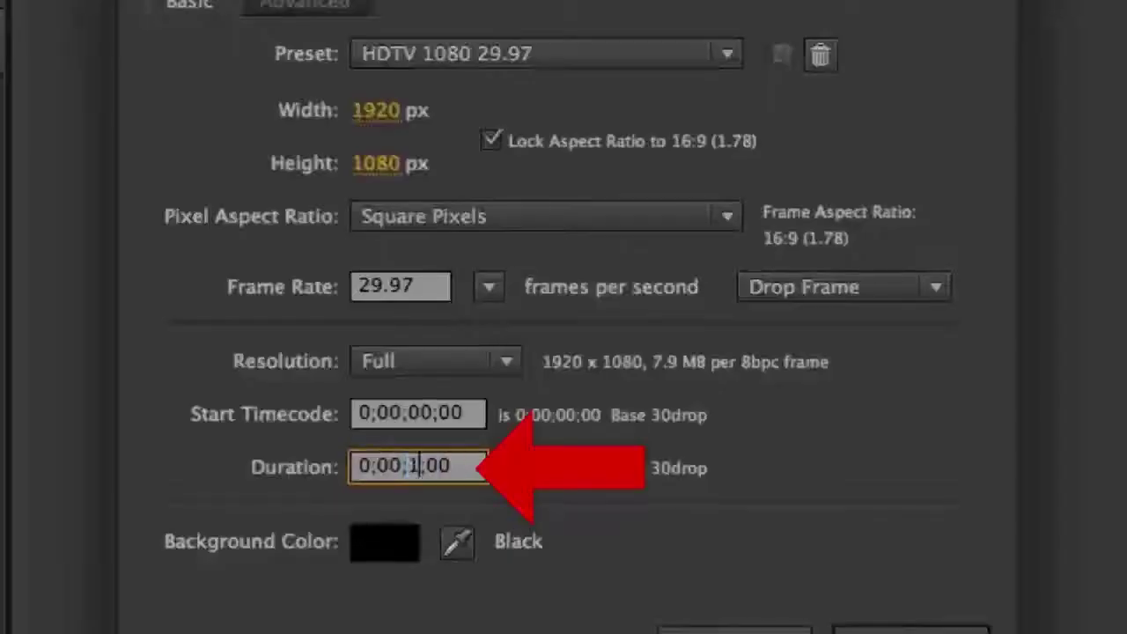
type("5")
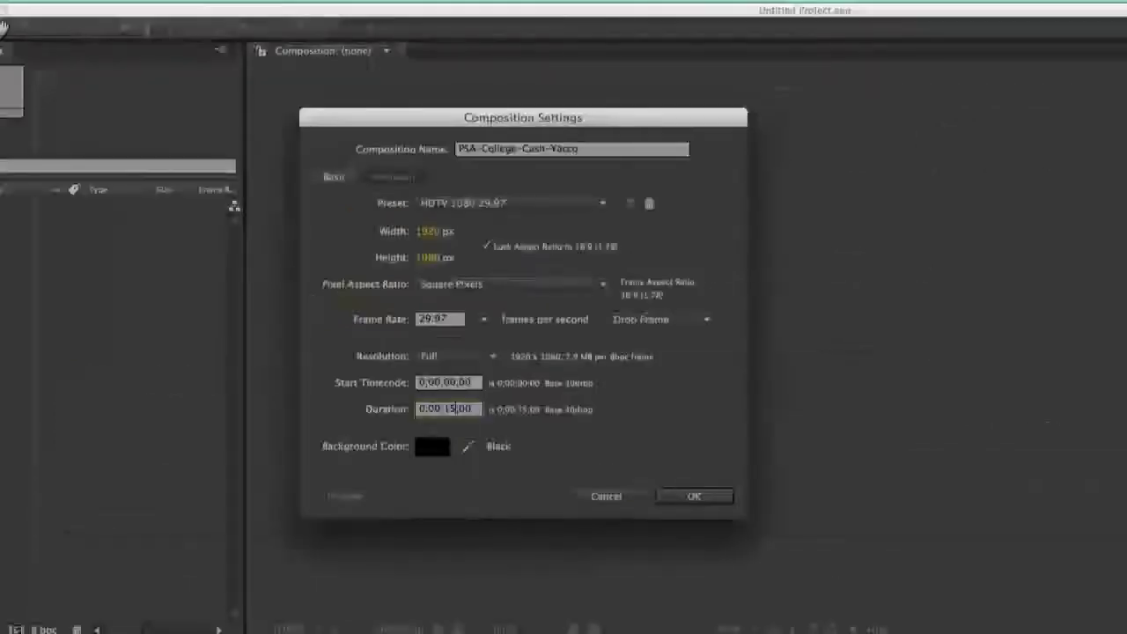
Step: Create the composition and save the project as PSA-College-Cash-Yacco in Google Drive's PSA-yacco folder
left_click(688, 505)
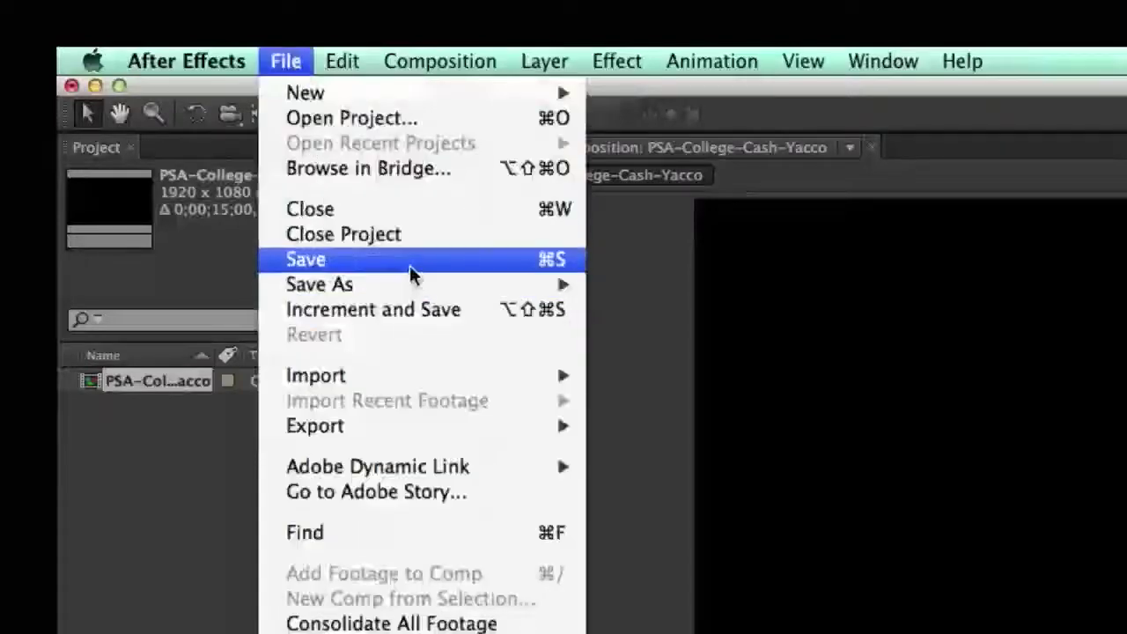
left_click(409, 265)
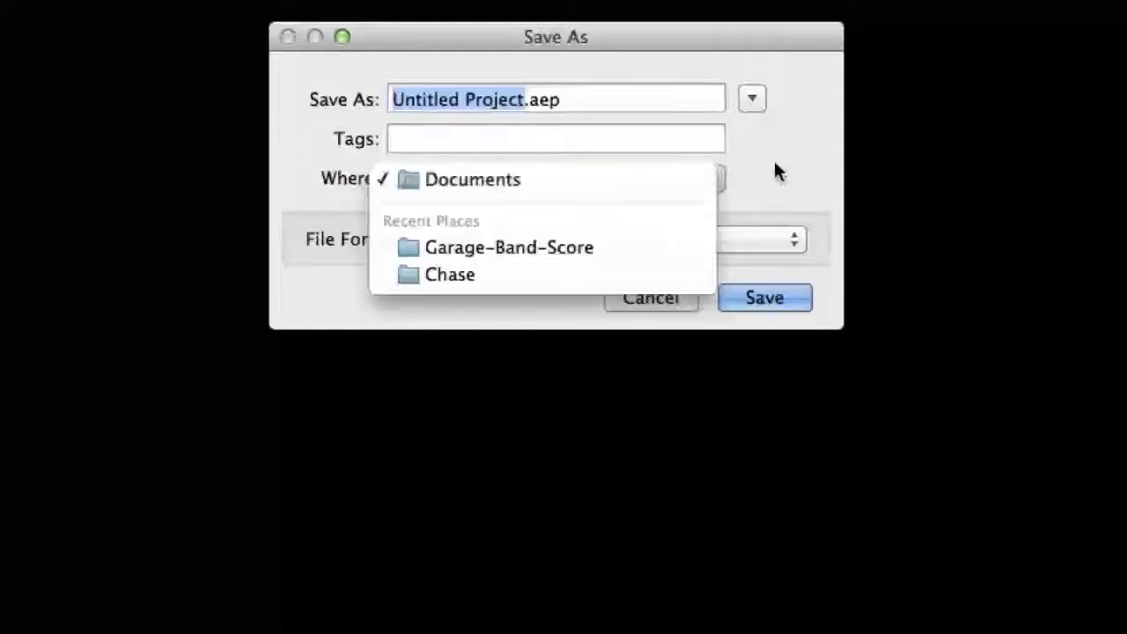
left_click(775, 172)
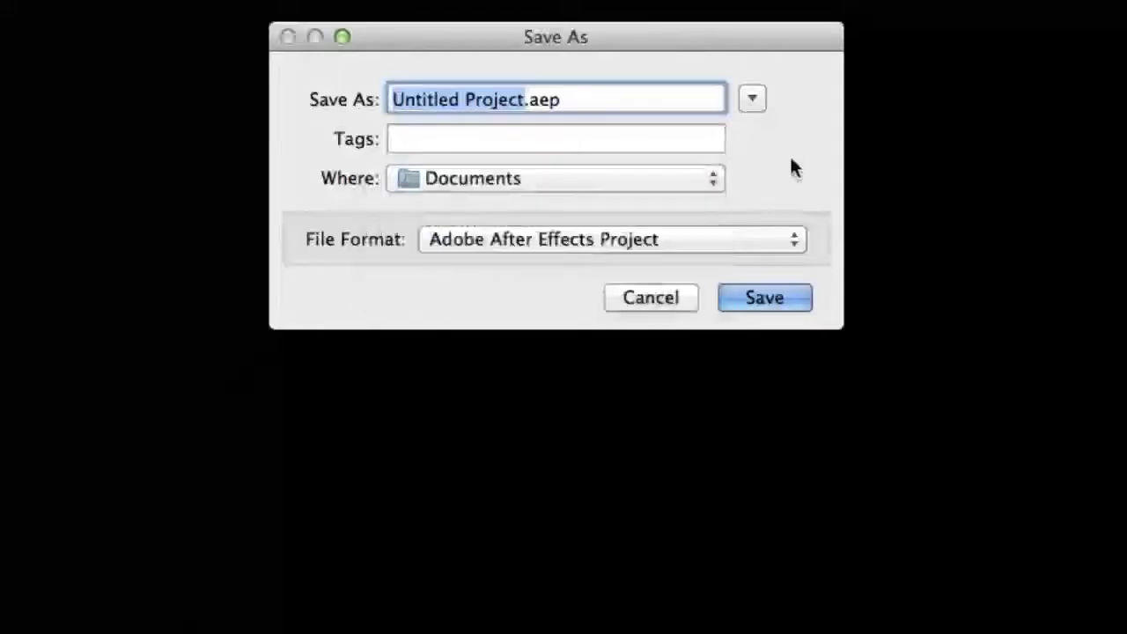
left_click(751, 99)
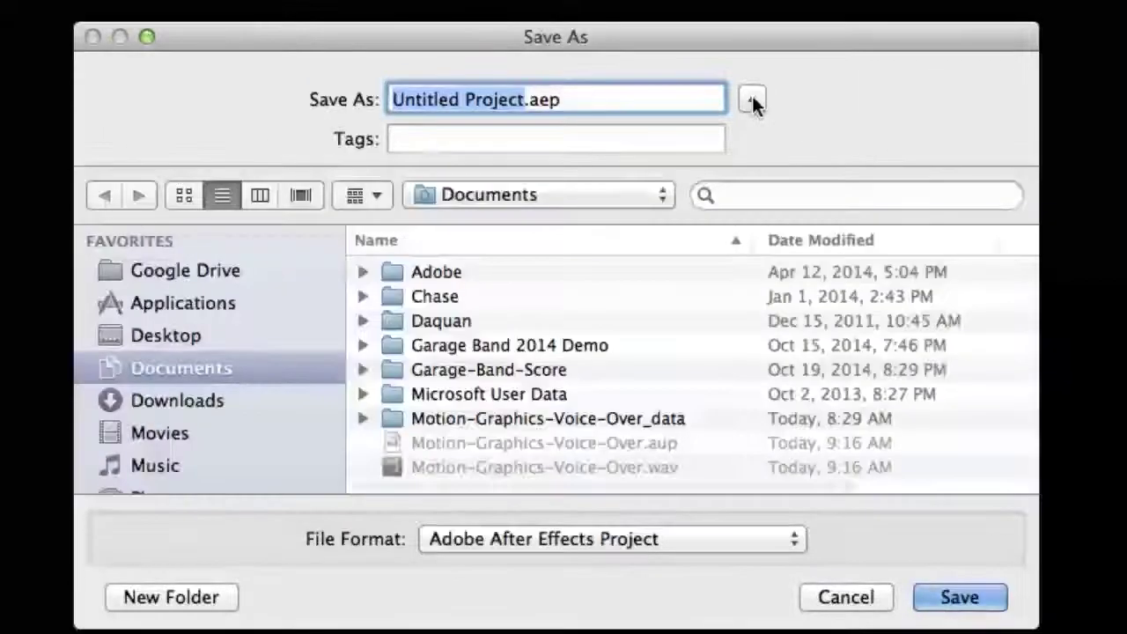
left_click(241, 269)
double_click(410, 324)
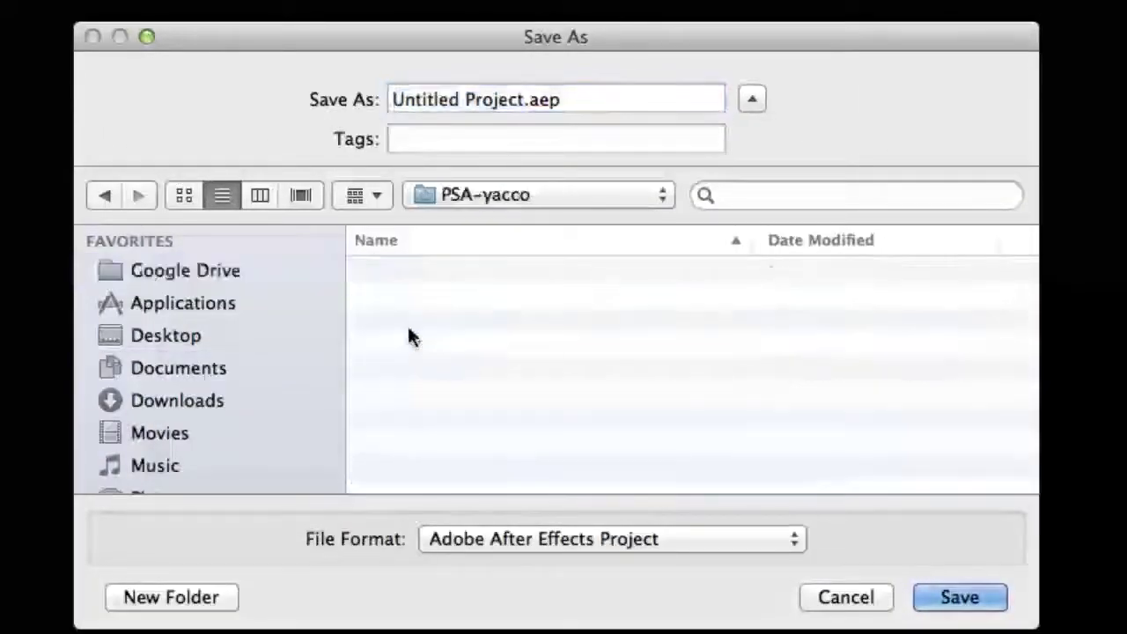
key("Tab")
key("BackSpace")
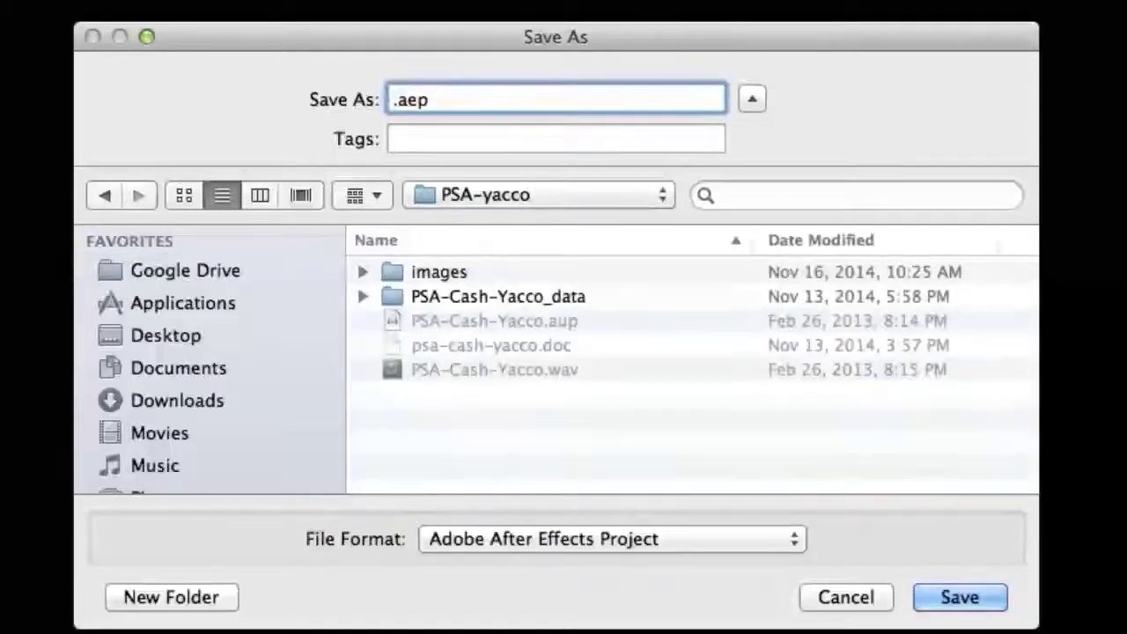
type("PSA-")
type("College-")
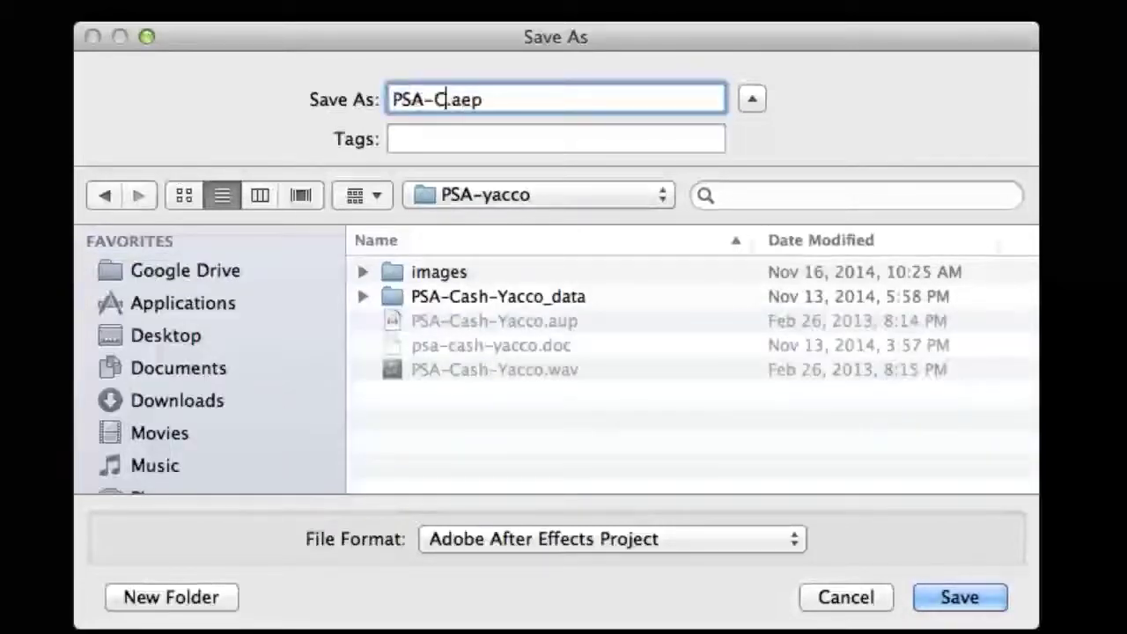
type("Cash-Ya")
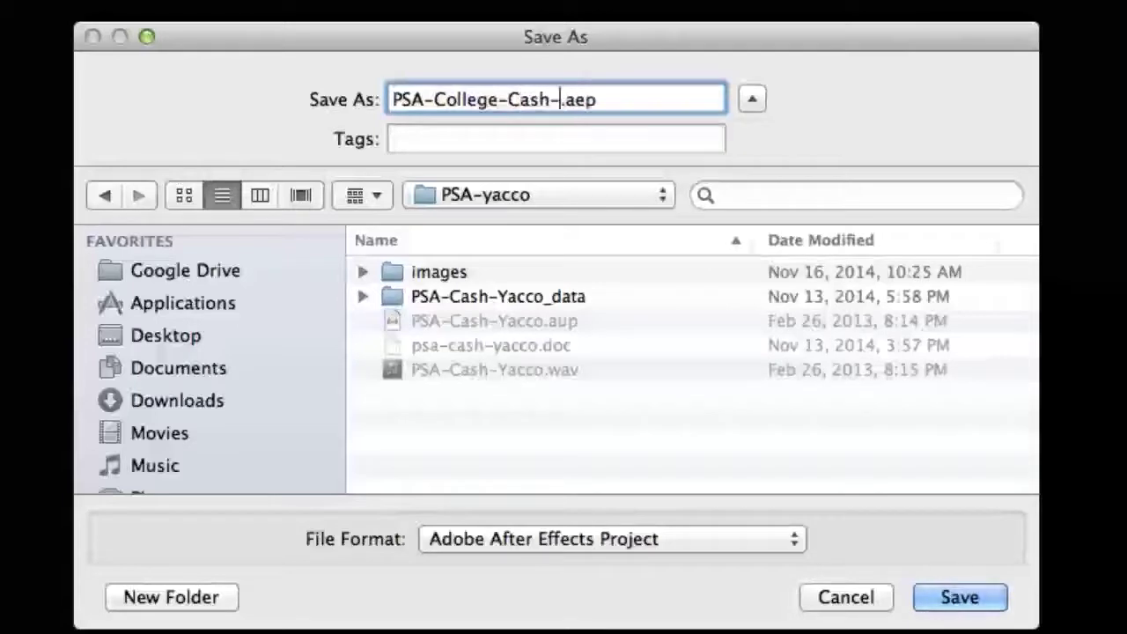
type("cco")
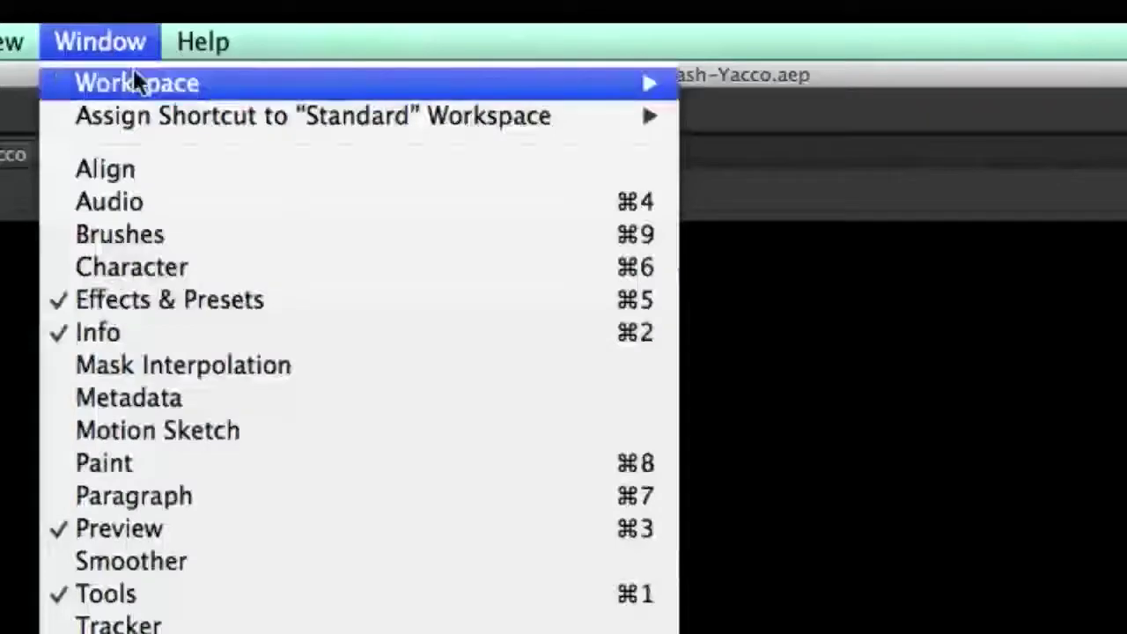
Step: Switch to the Text workspace and reset it to its original panel layout
mouse_move(662, 81)
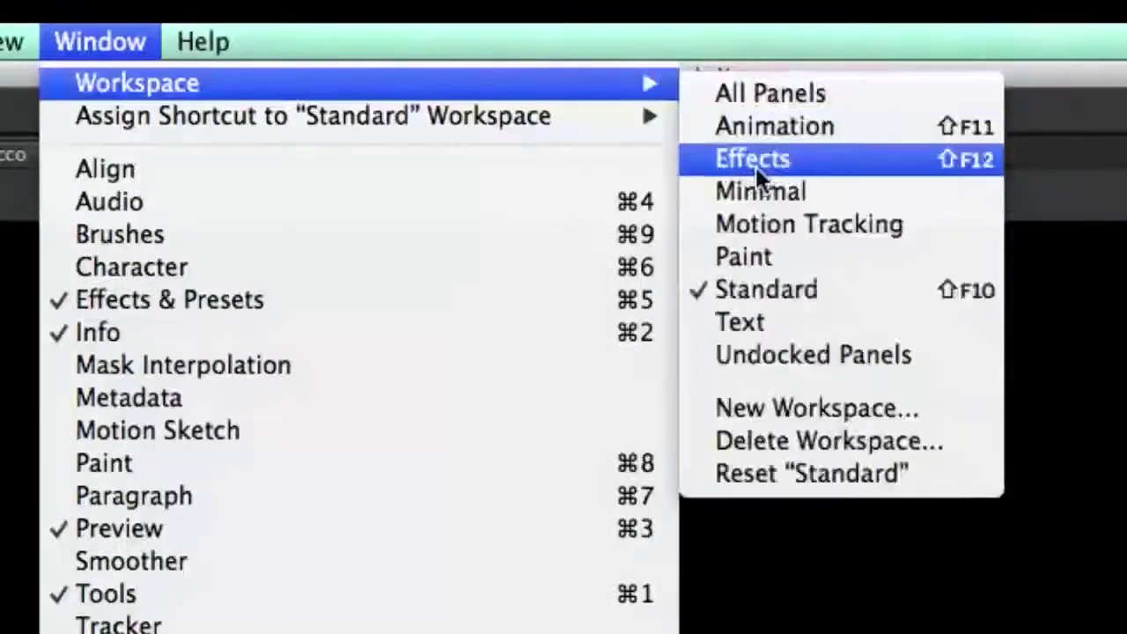
left_click(739, 320)
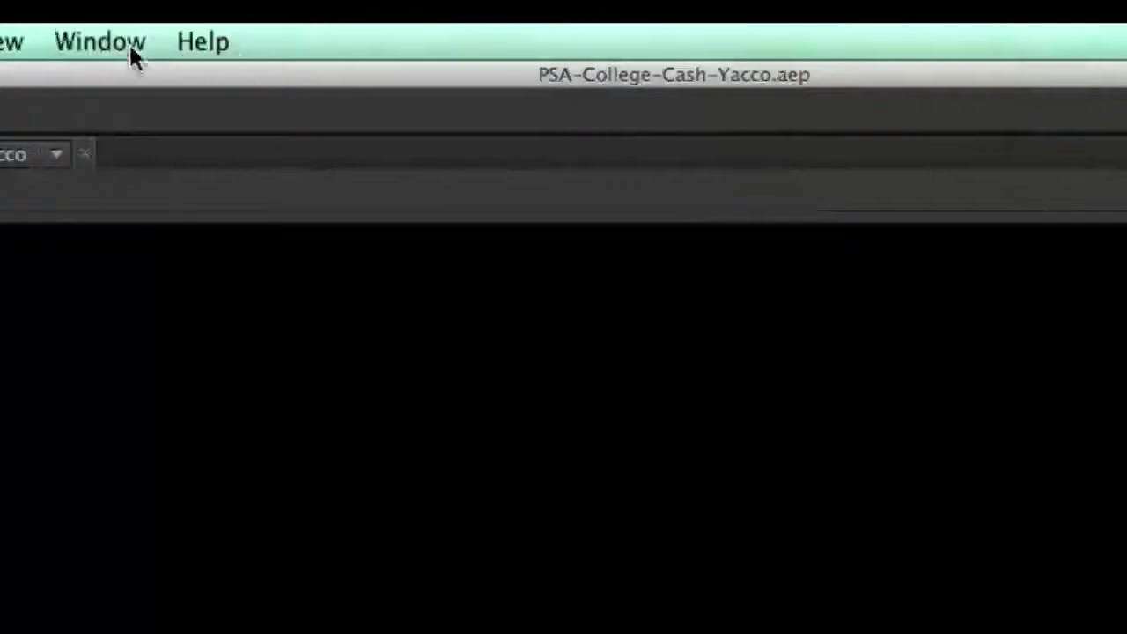
left_click(130, 51)
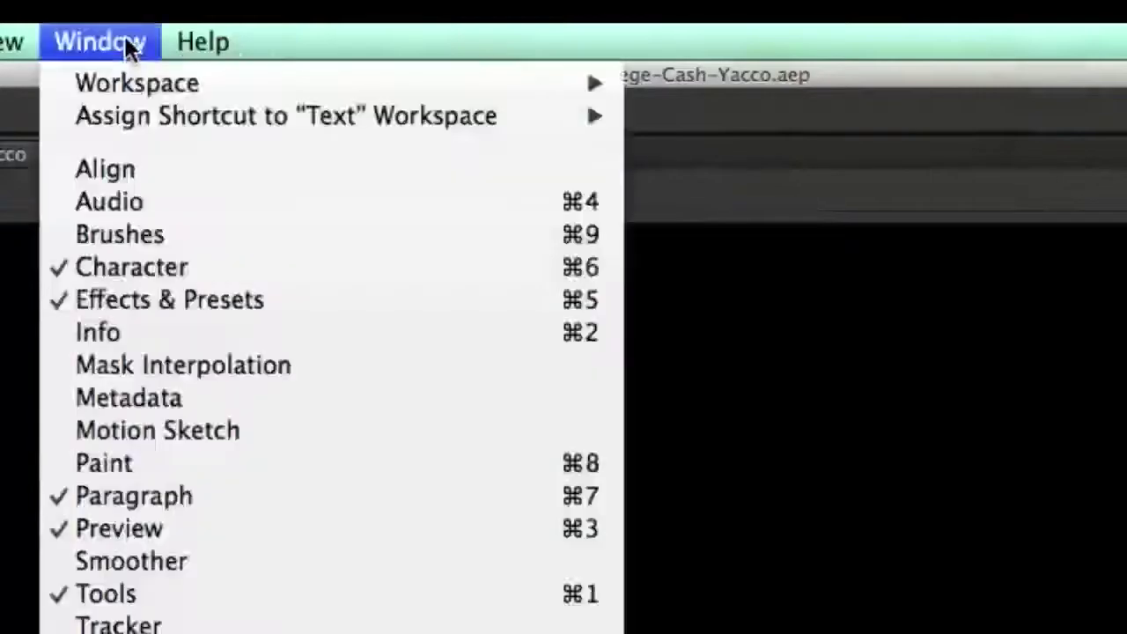
mouse_move(146, 84)
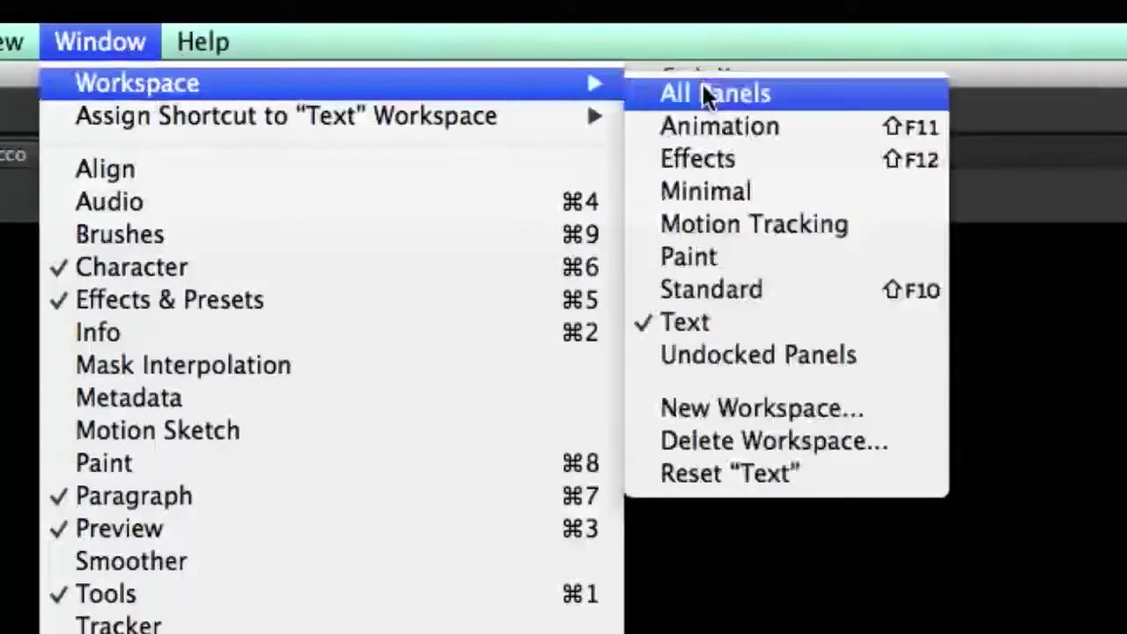
left_click(745, 472)
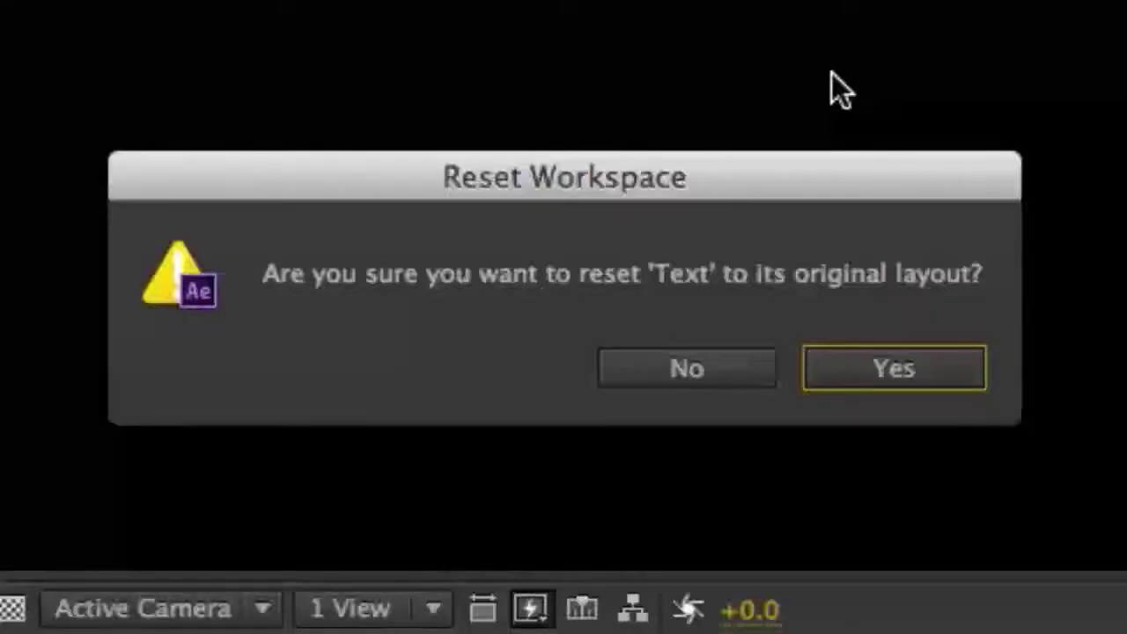
left_click(889, 375)
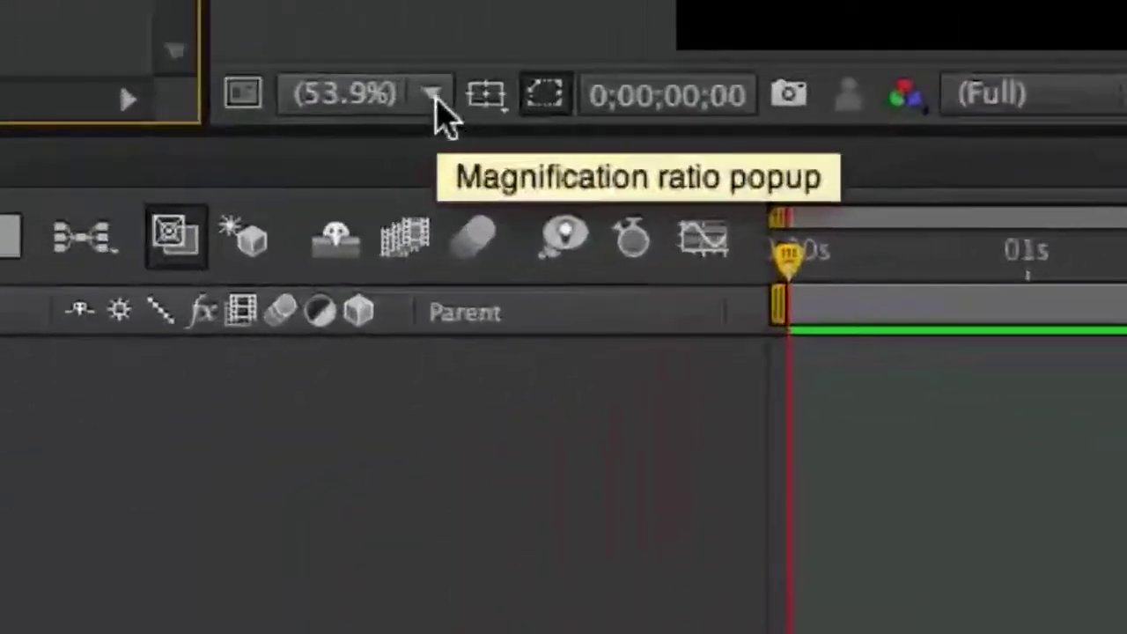
Step: Set the viewer magnification to Fit and turn on the Title/Action Safe overlay
left_click(435, 107)
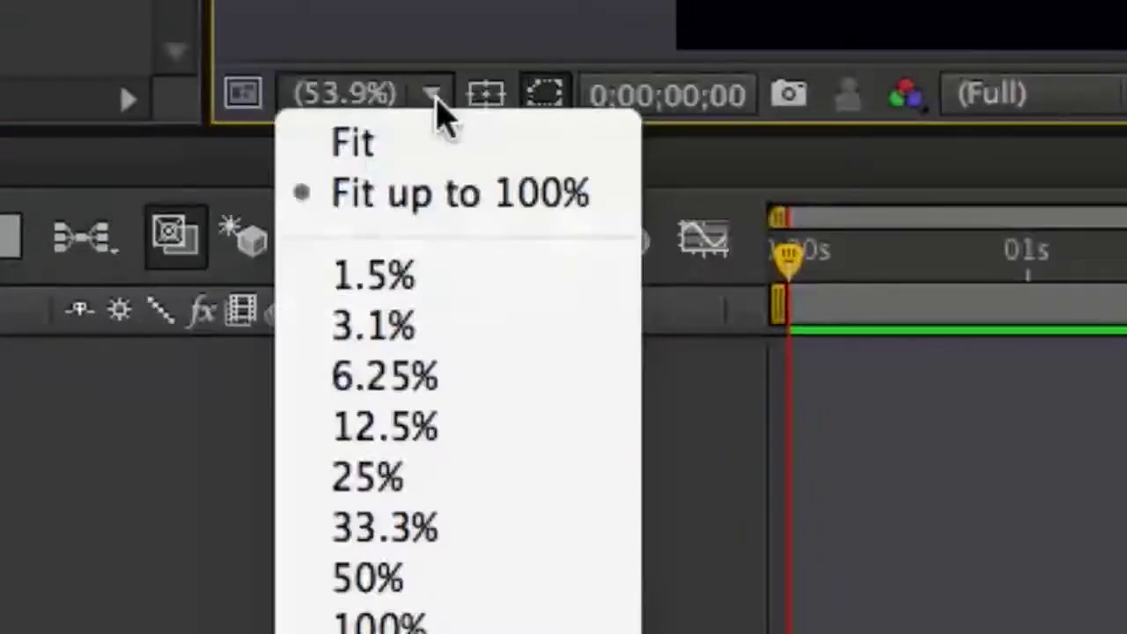
left_click(391, 143)
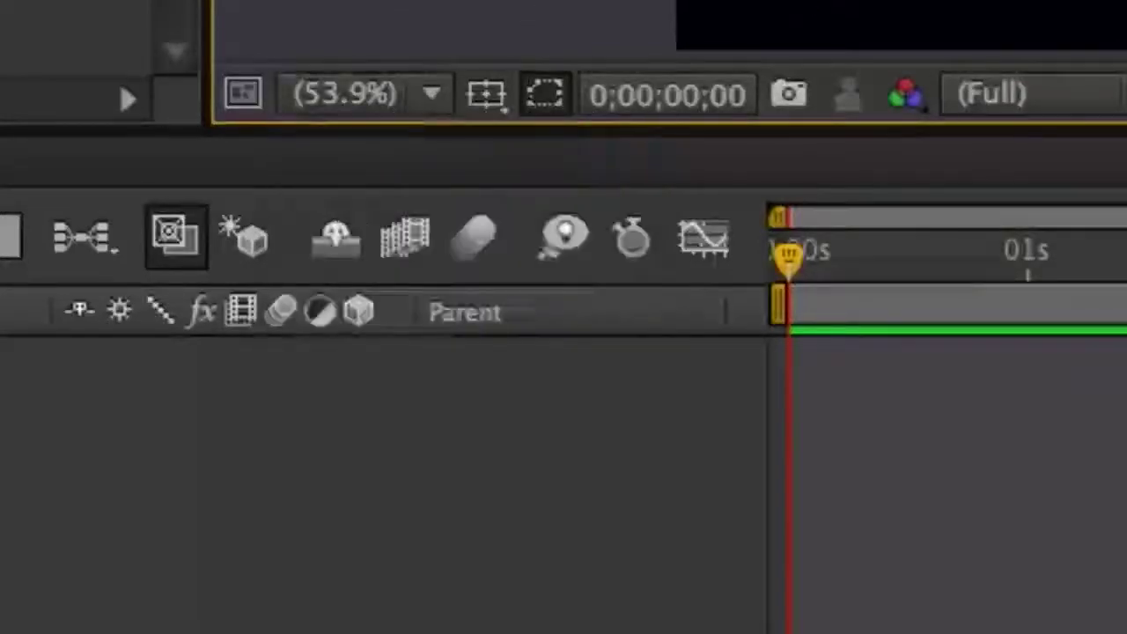
left_click(487, 95)
left_click(506, 148)
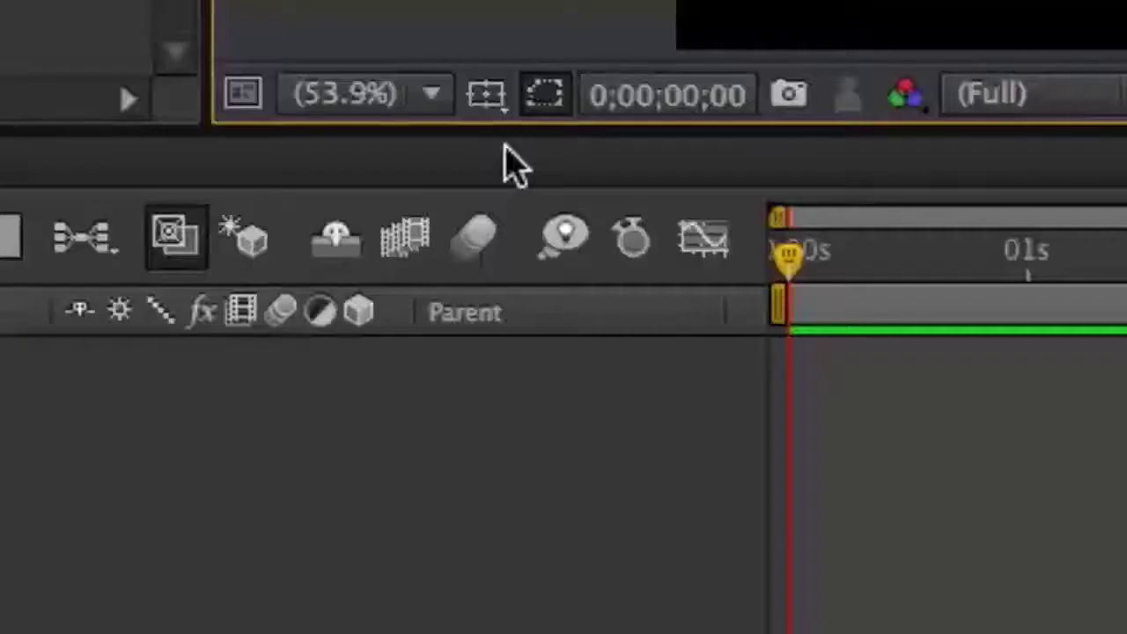
left_click(498, 93)
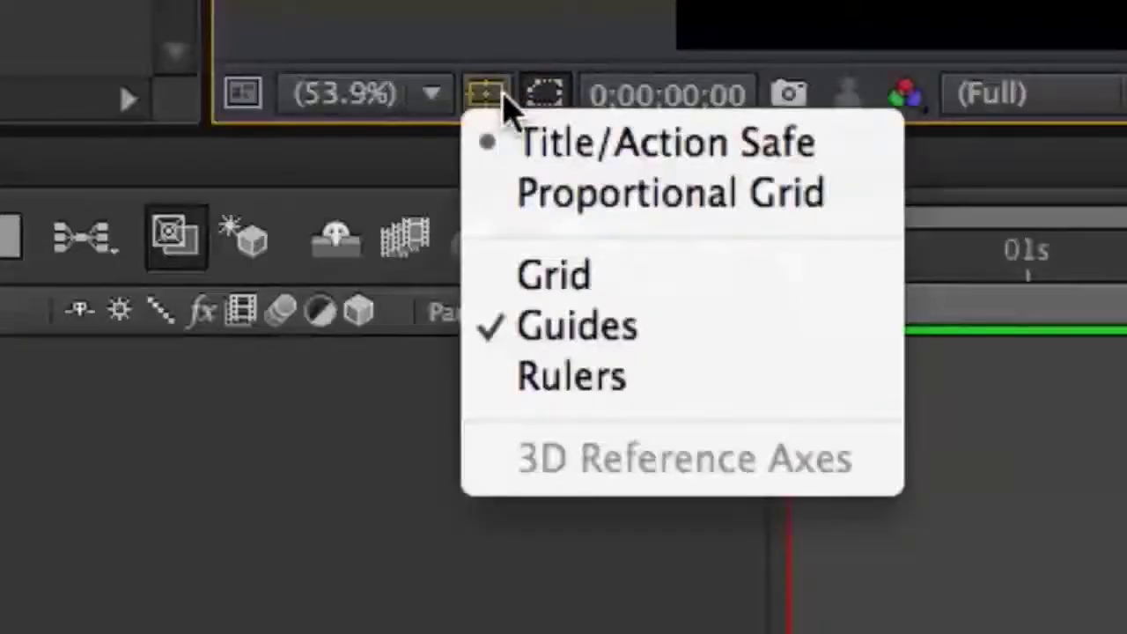
Step: Uncheck Guides so only the title/action safe frame lines remain over the composition
left_click(657, 340)
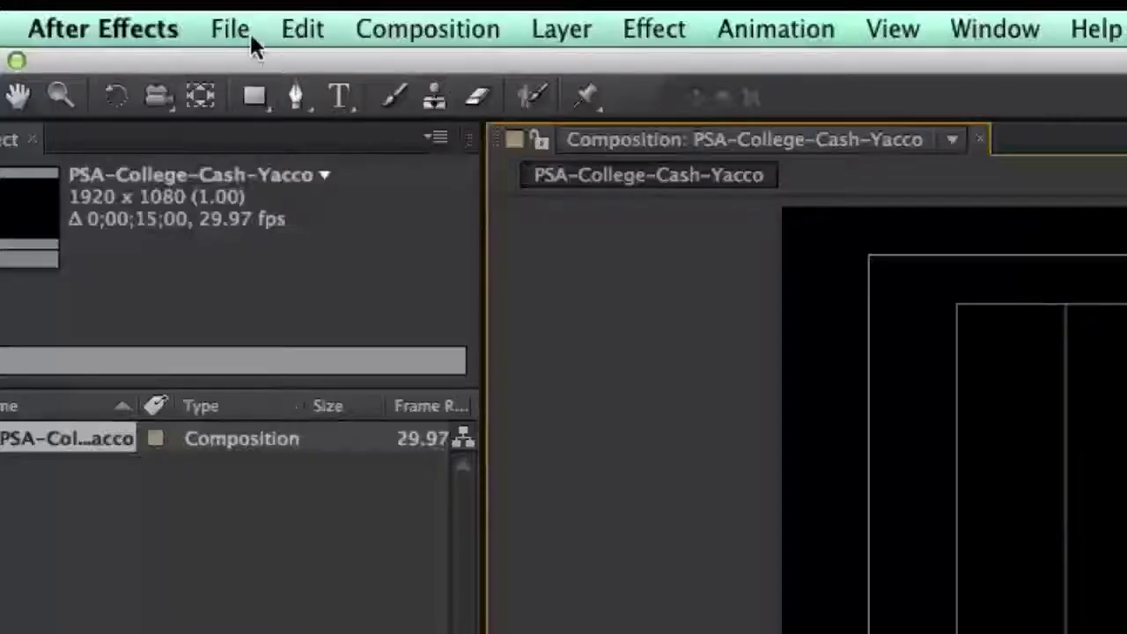
left_click(249, 31)
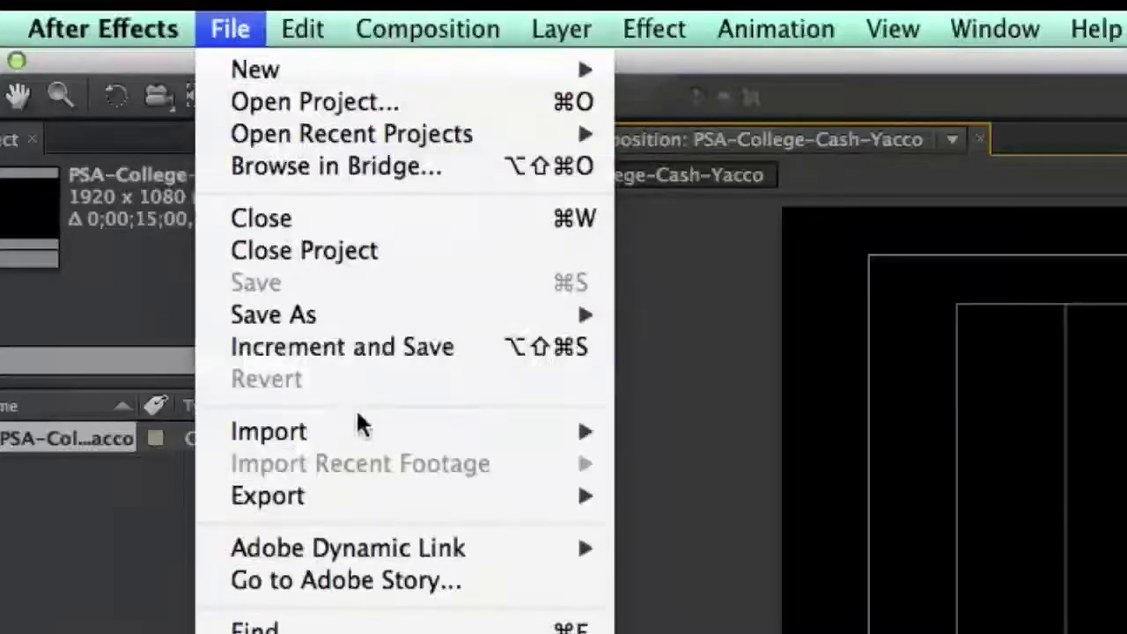
Step: Import the PSA-Cash-Yacco.wav audio file into the project via File > Import > File
mouse_move(358, 428)
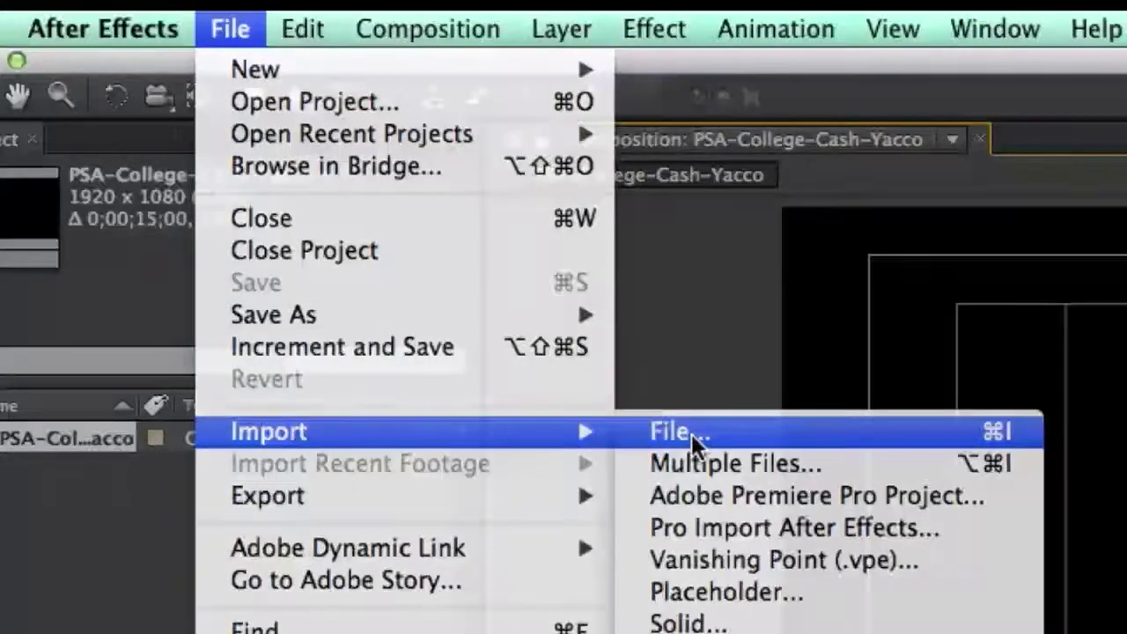
left_click(691, 434)
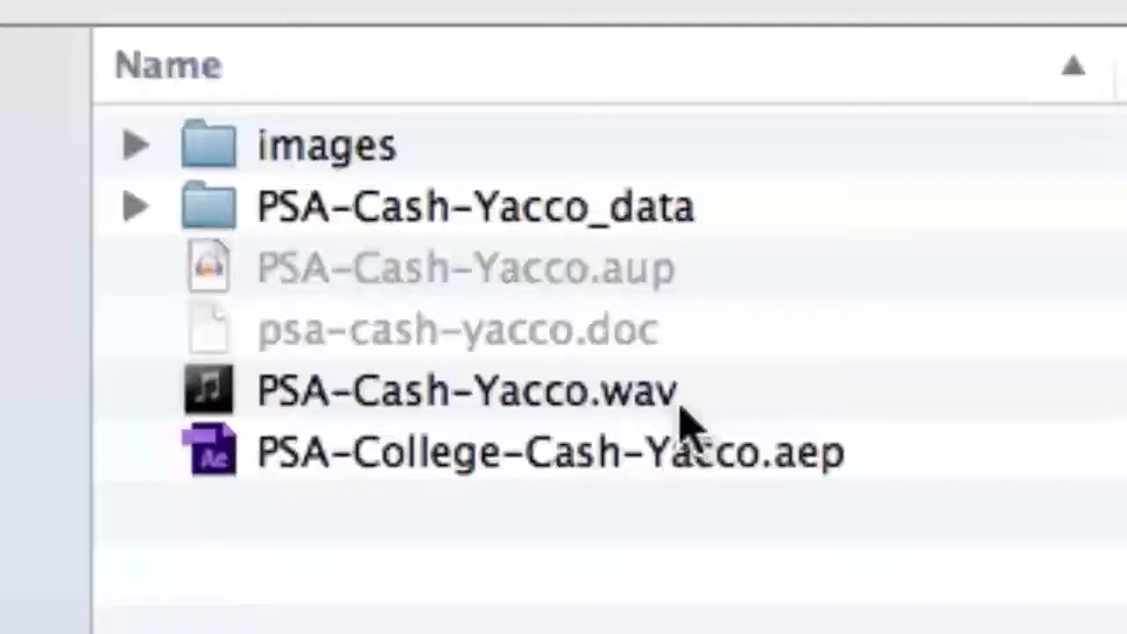
left_click(580, 201)
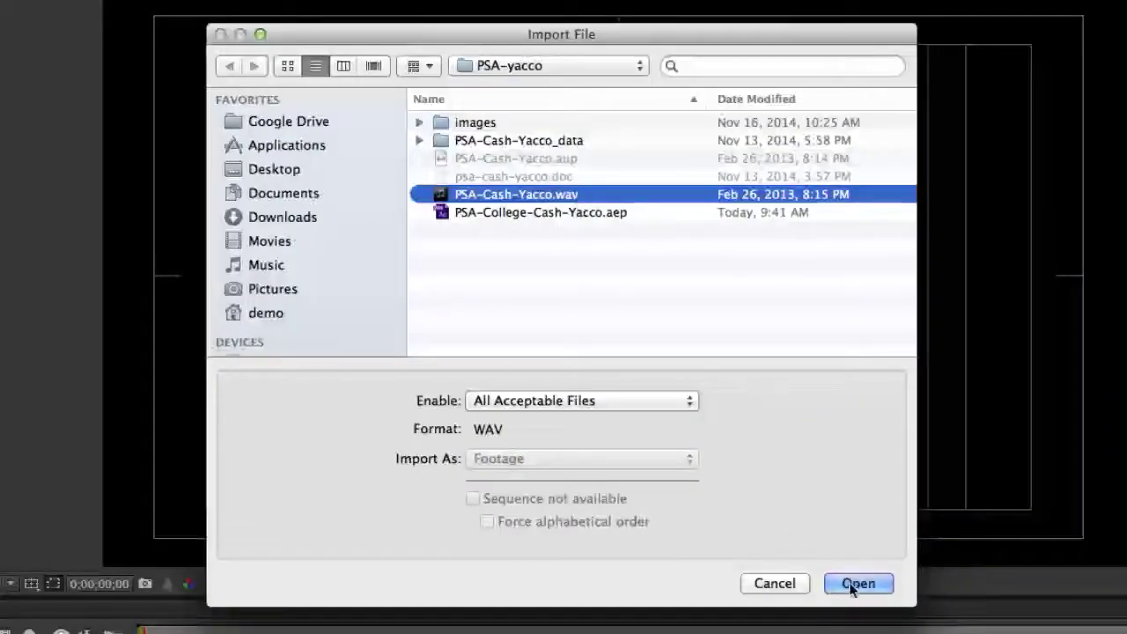
left_click(854, 584)
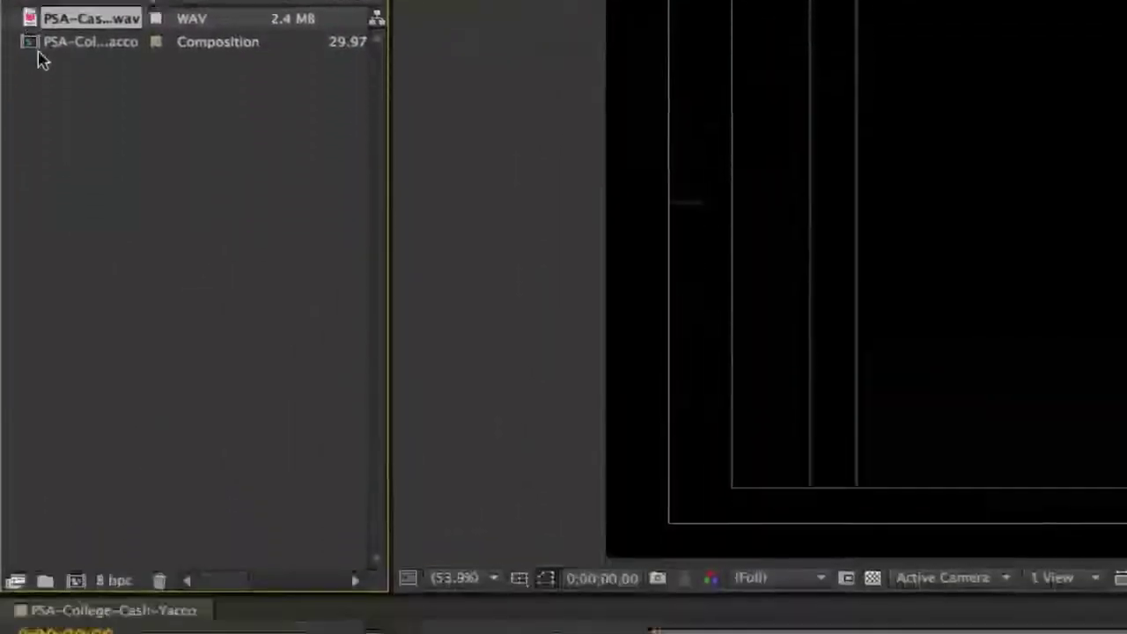
Step: Add PSA-Cash-Yacco.wav to the comp as layer 1, reveal its Audio > Waveform, and lock the layer
key("ctrl+/")
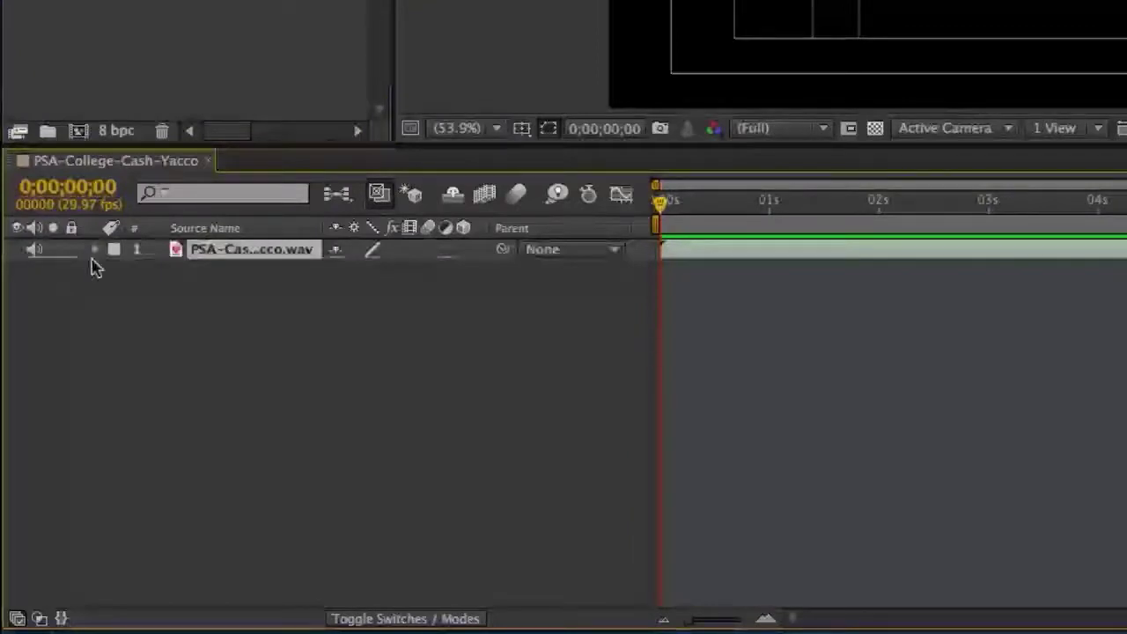
left_click(99, 264)
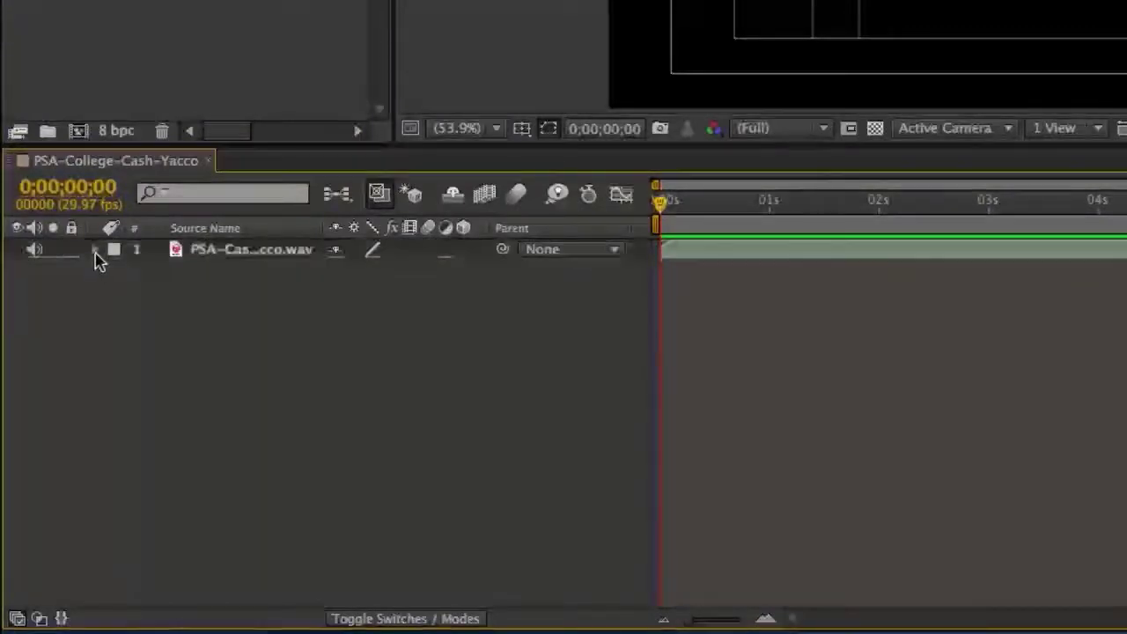
left_click(95, 252)
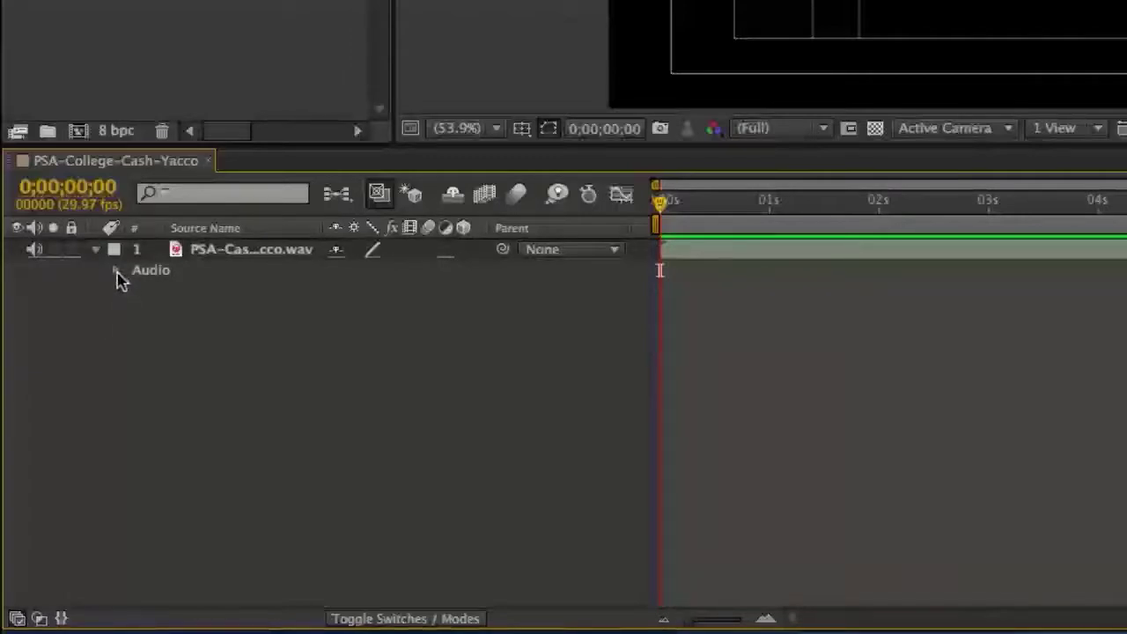
left_click(117, 272)
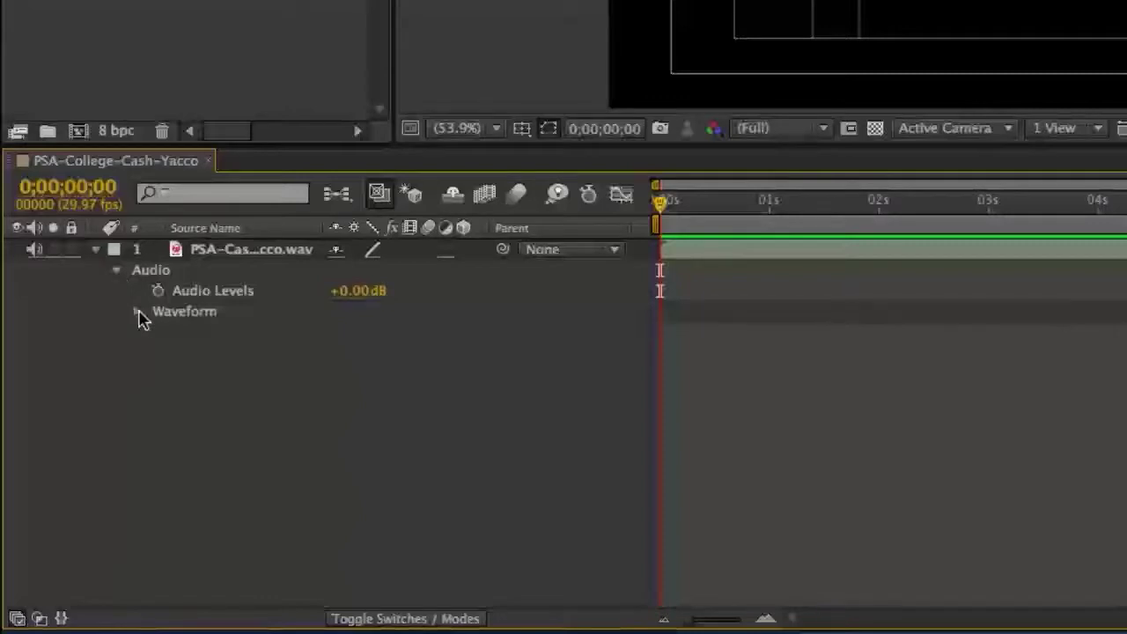
left_click(137, 312)
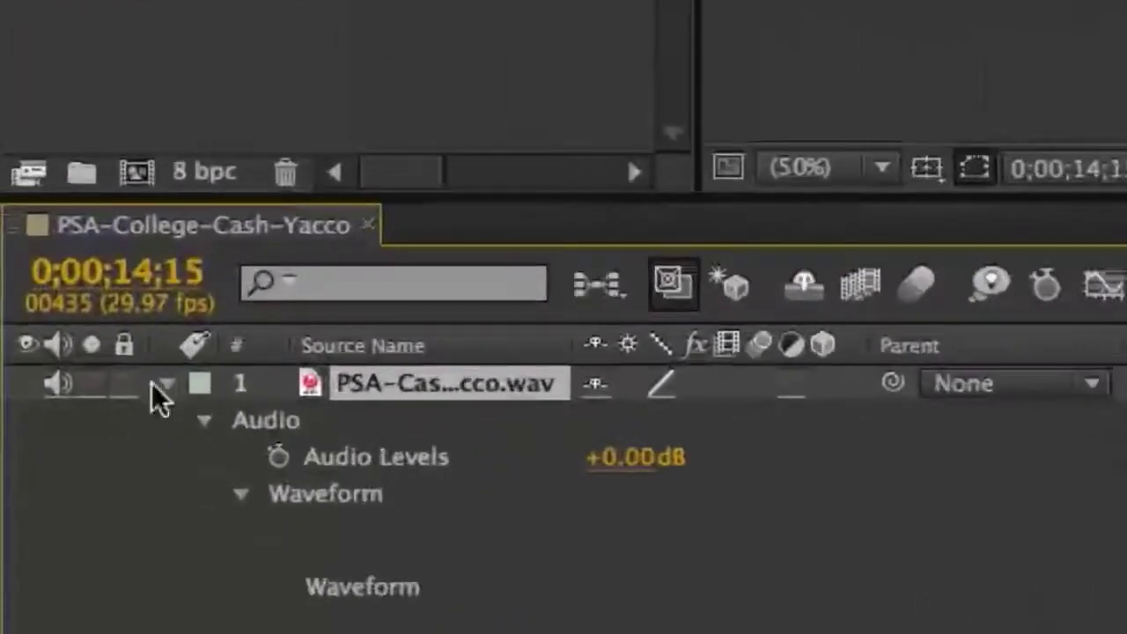
left_click(127, 383)
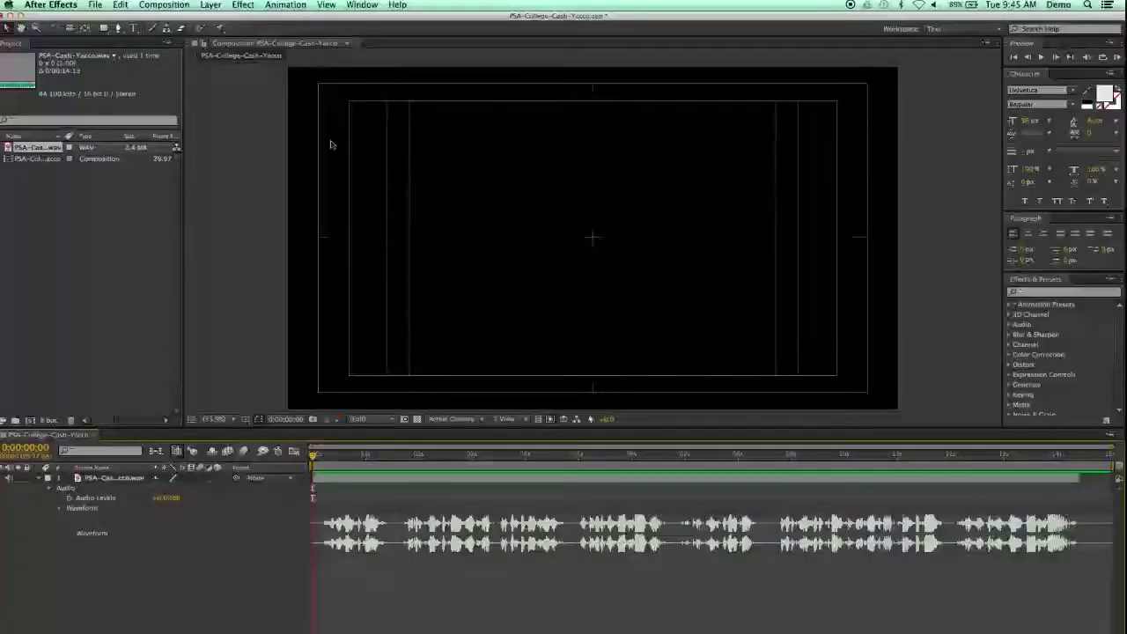
Step: Toggle the title/action safe overlay off and back on, then preview the composition with its audio
left_click(187, 4)
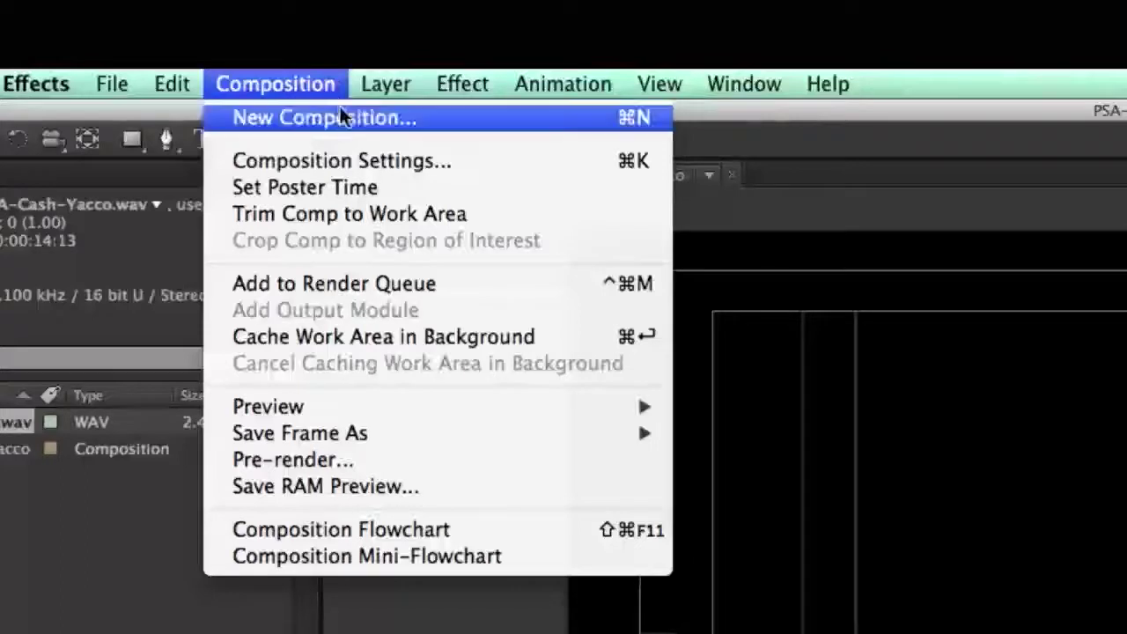
mouse_move(440, 411)
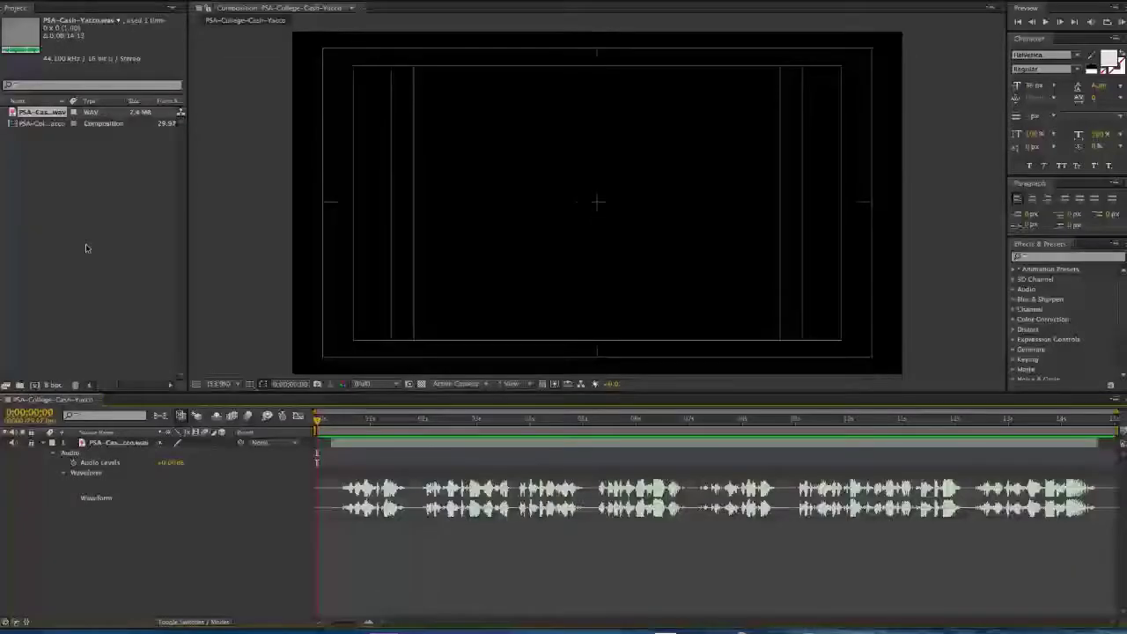
key("apostrophe")
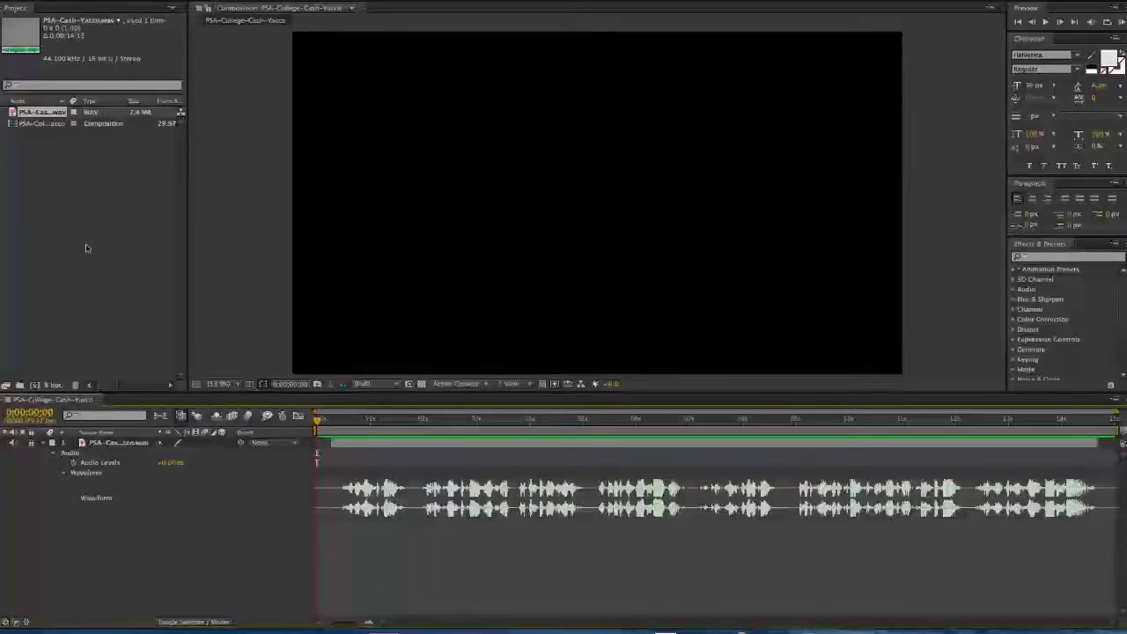
key("apostrophe")
key("space")
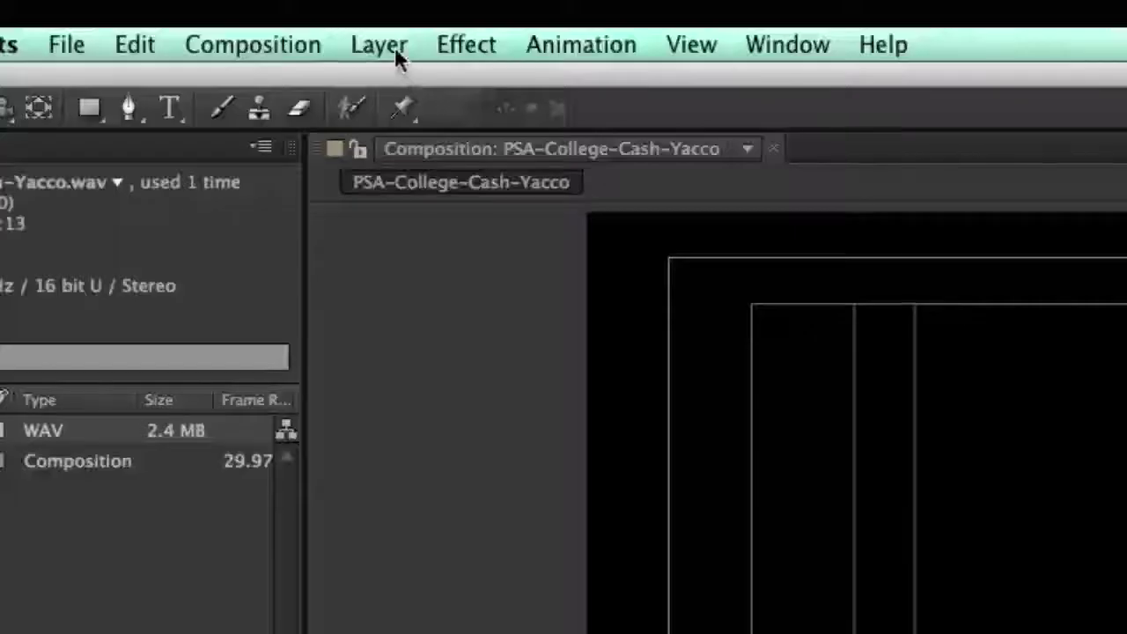
Step: Mark the audio layer's narration pauses from about 0;00;01;26 onward, finishing with the playhead at 0;00;12;05
left_click(392, 48)
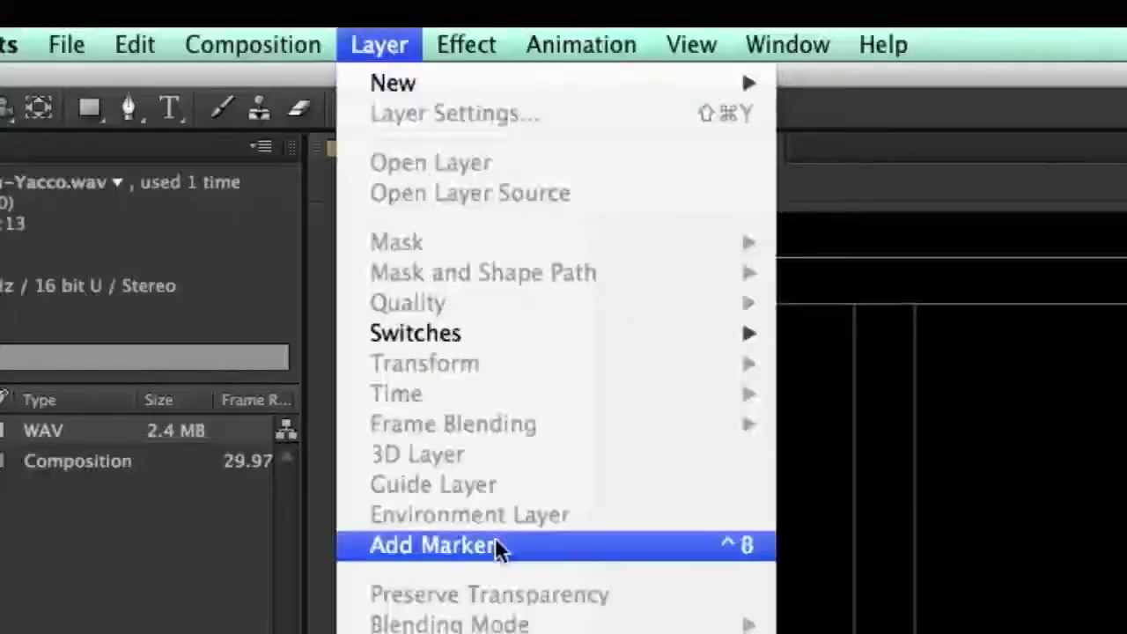
left_click(496, 546)
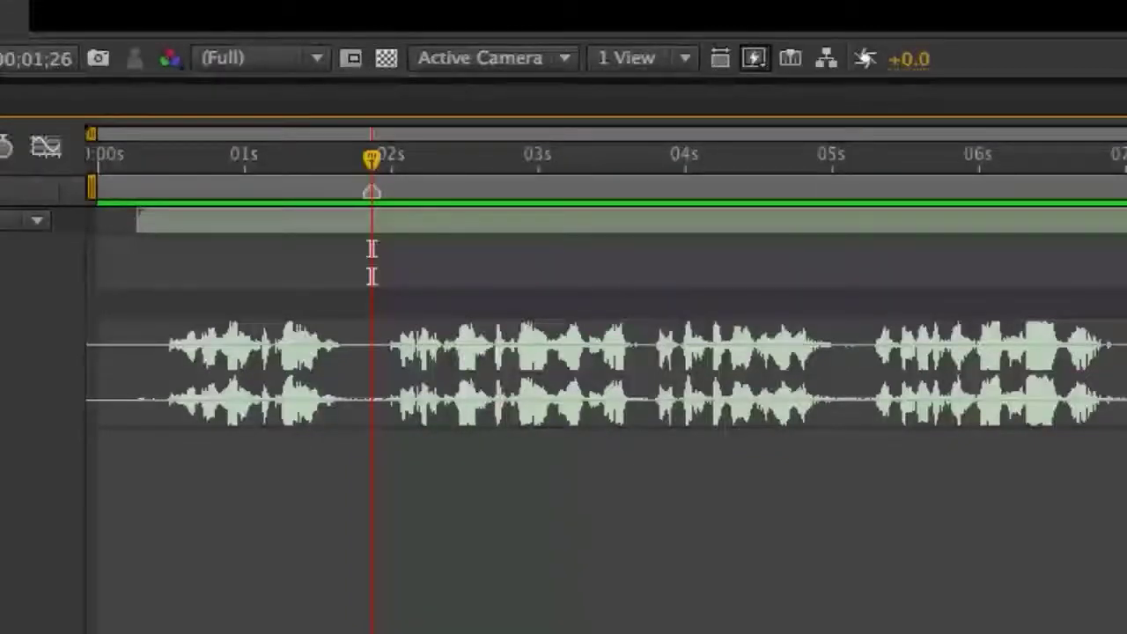
key("space")
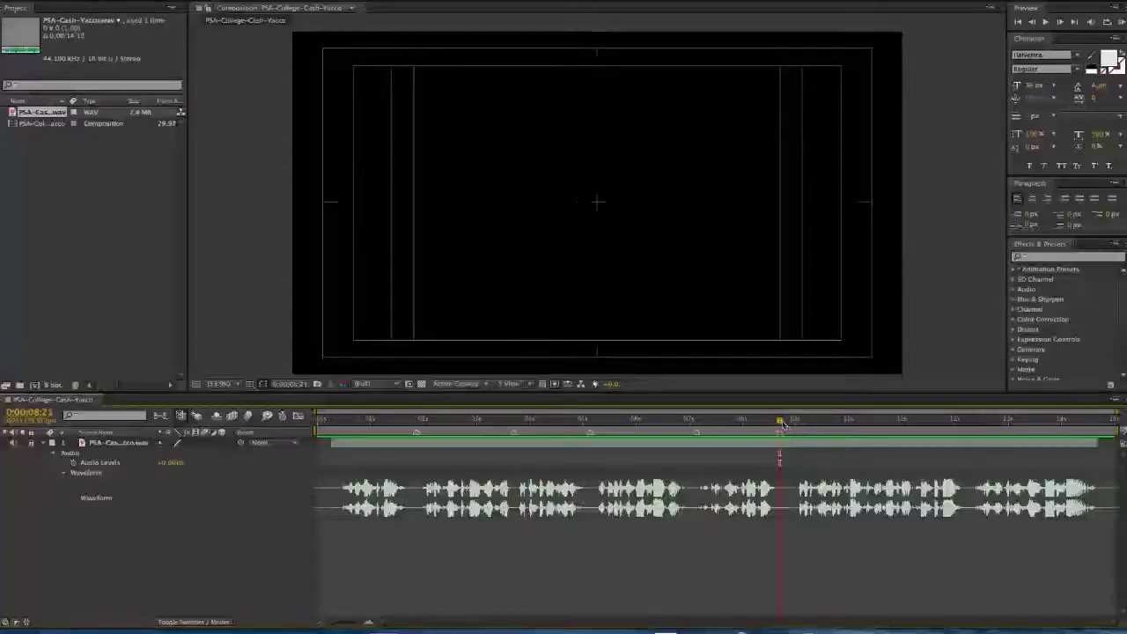
left_click_drag(784, 424, 969, 438)
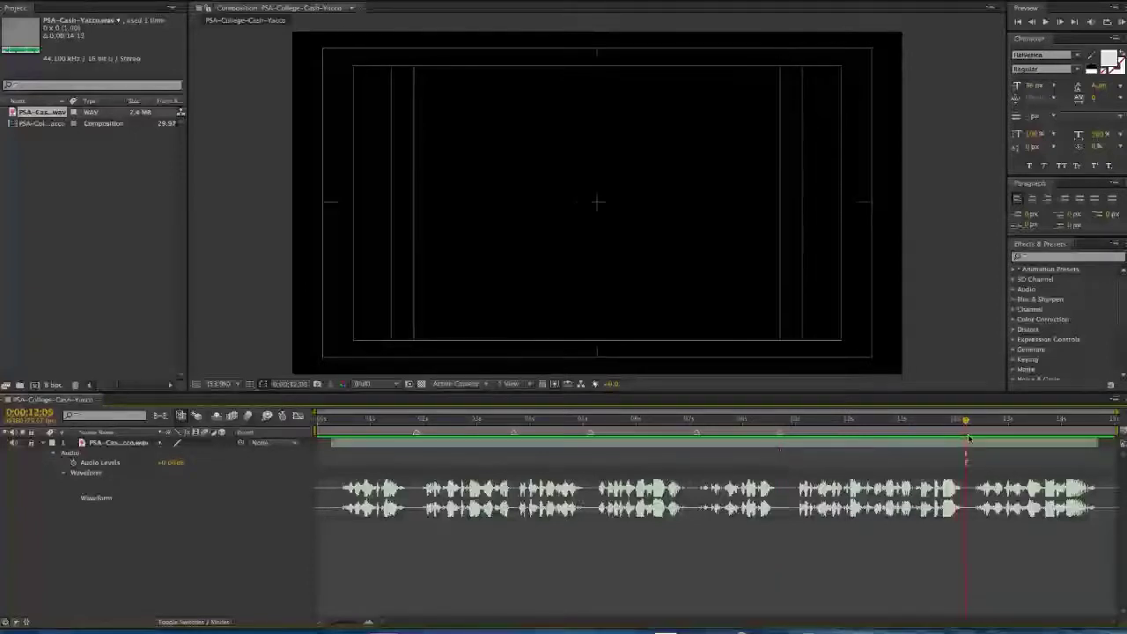